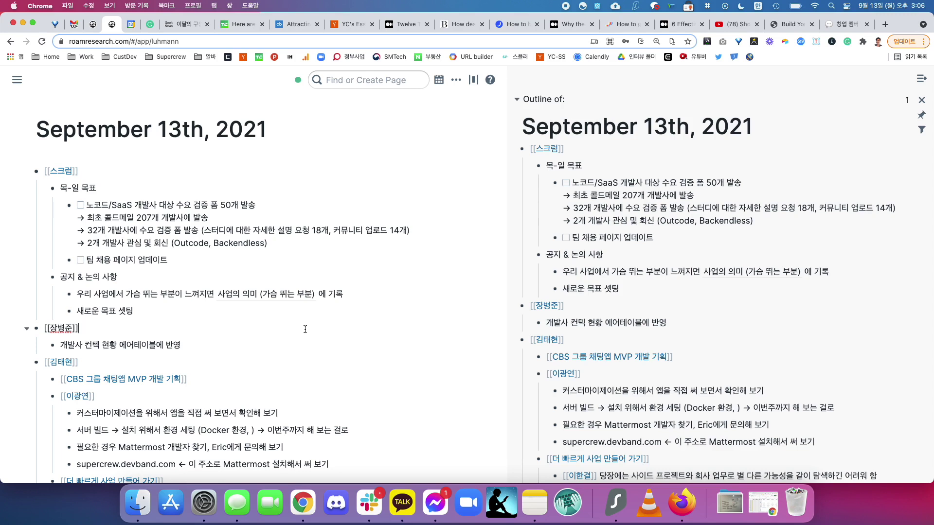
Close the sidebar outline and open the September 13th, 2021 daily note as its own page.
click(175, 313)
click(917, 101)
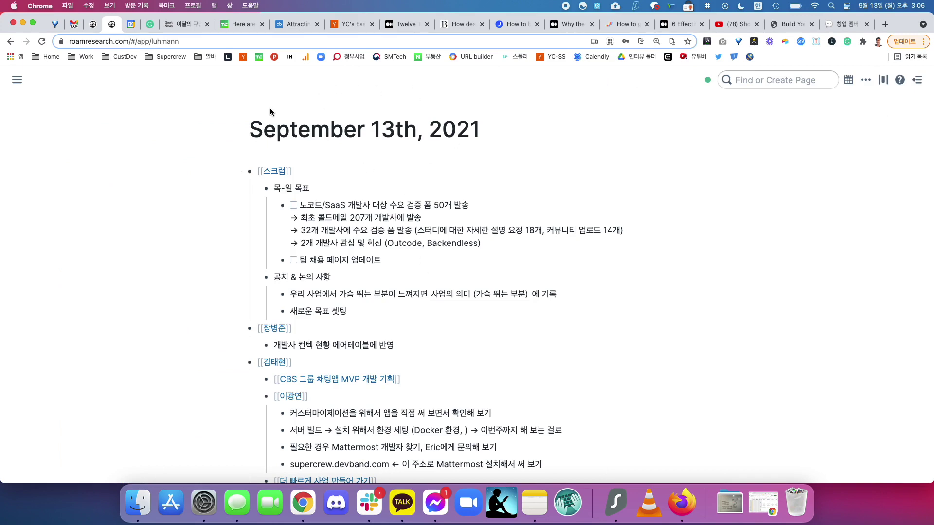
mouse_move(19, 81)
click(324, 128)
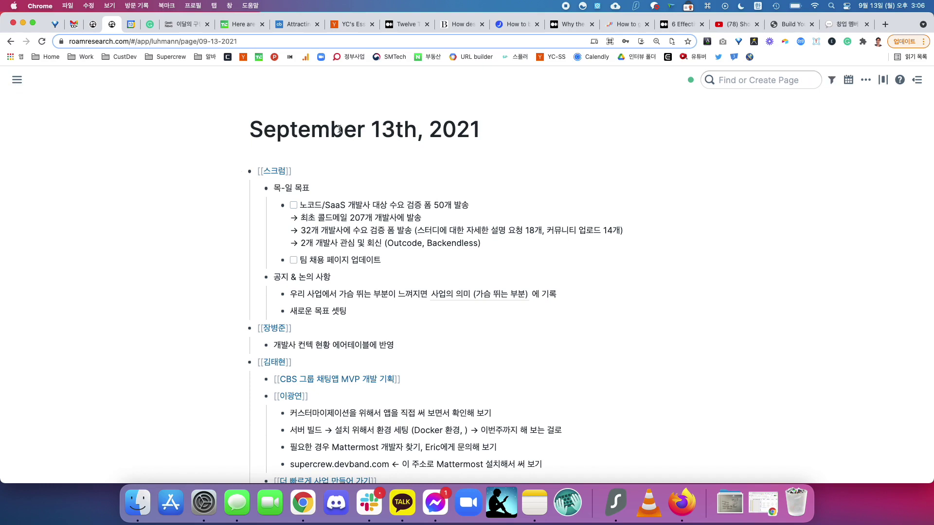
click(338, 129)
click(329, 254)
scroll(301, 219, down, 5)
scroll(282, 195, up, 5)
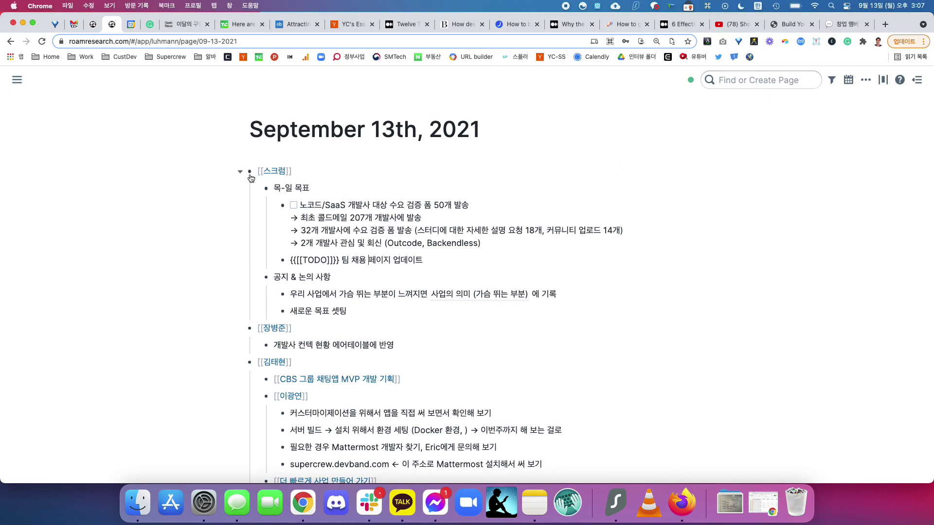
Copy the block reference of 목-일 목표 and insert it as a new block at the end of the 스크럼 section.
mouse_move(268, 193)
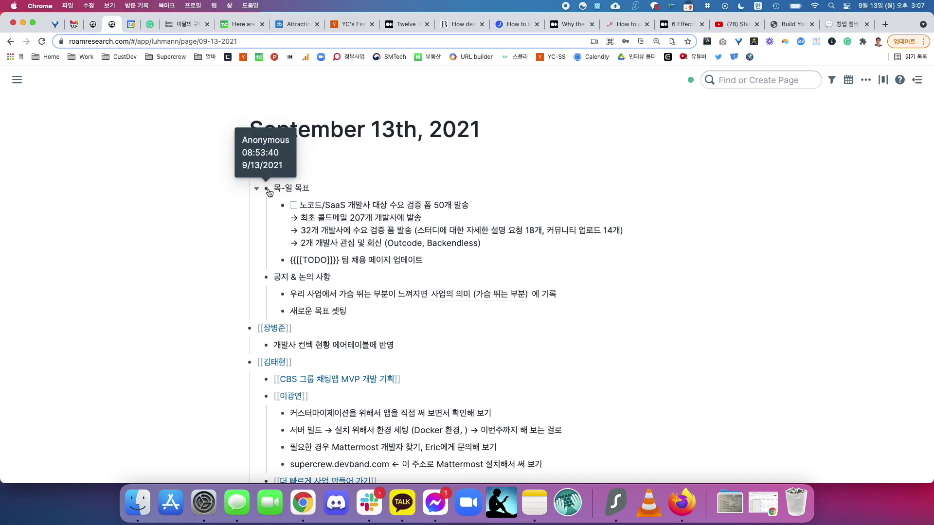
right_click(268, 192)
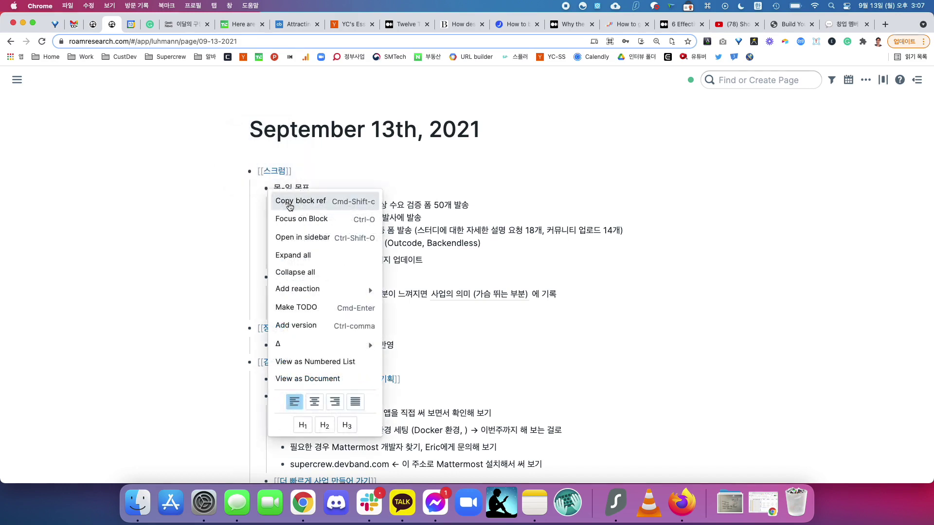
click(290, 205)
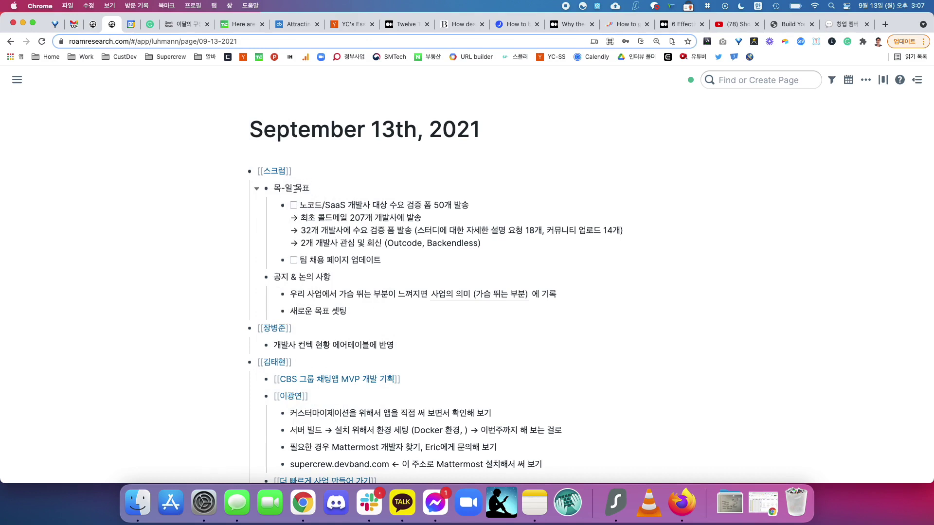
click(355, 308)
key(Return)
key(shift+Tab)
text(((9EuASLXsM)))
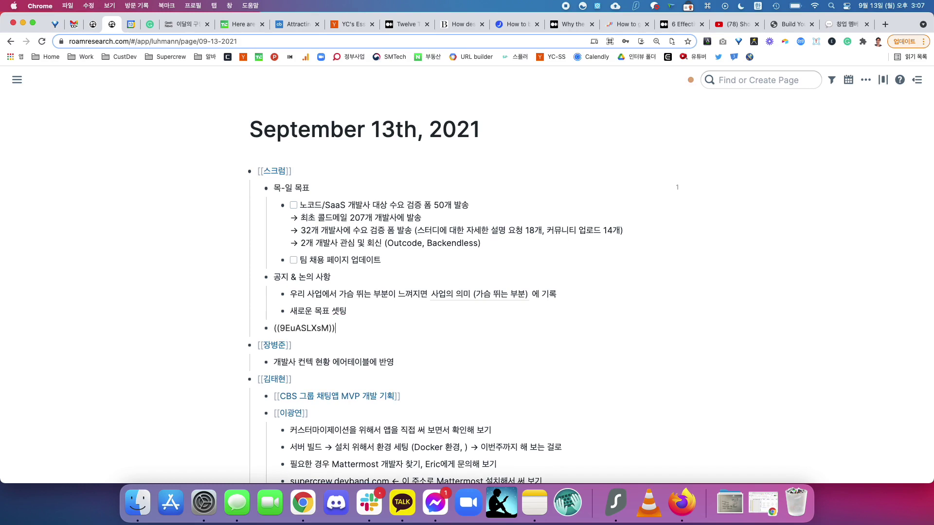
key(Down)
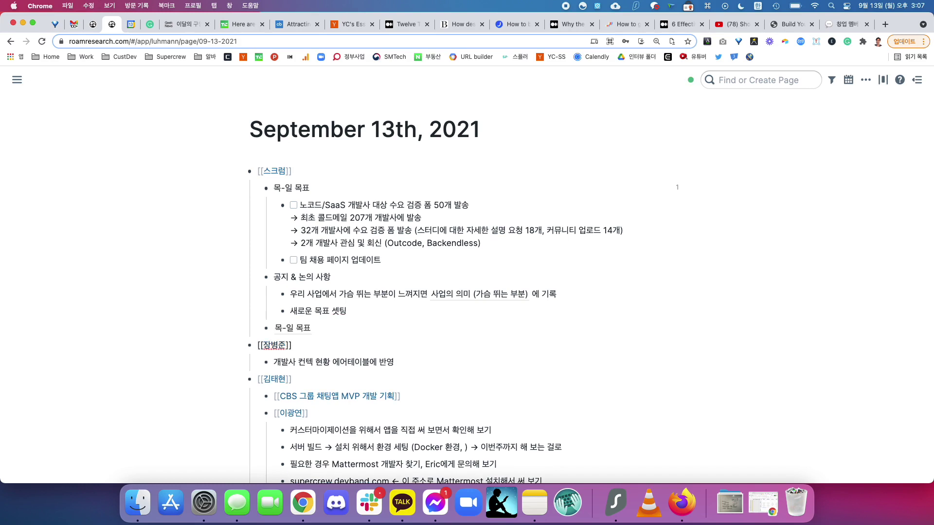
Follow the inserted 목-일 목표 reference to its source block, return to the daily note, and delete the reference block.
click(290, 328)
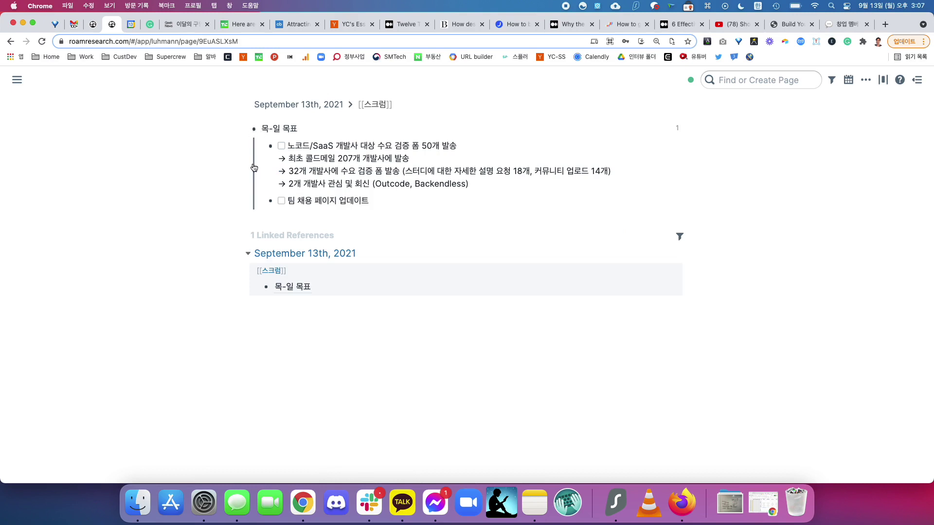
click(307, 104)
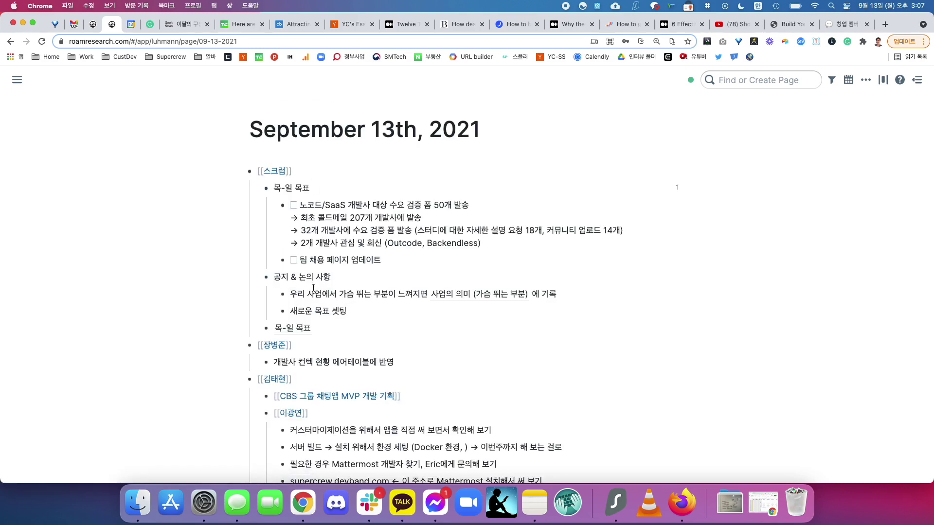
click(346, 328)
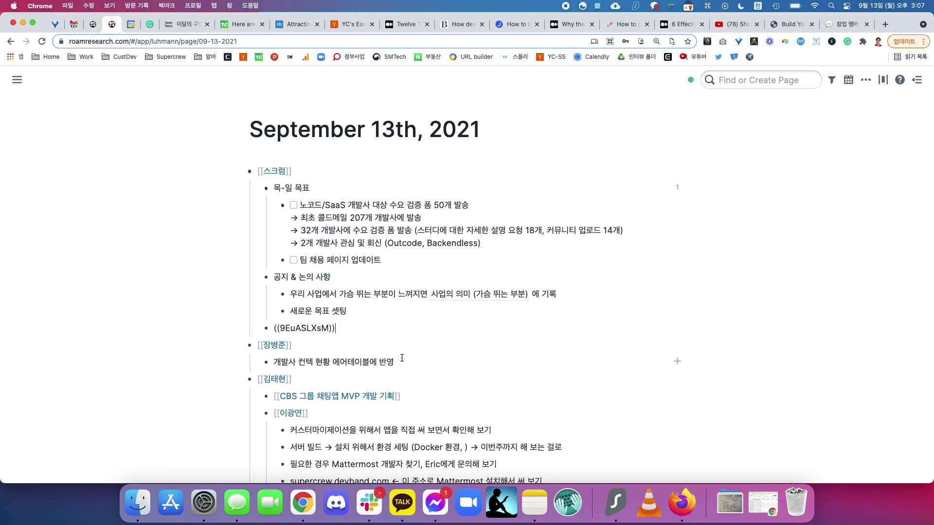
key(super+a)
key(BackSpace)
key(BackSpace)
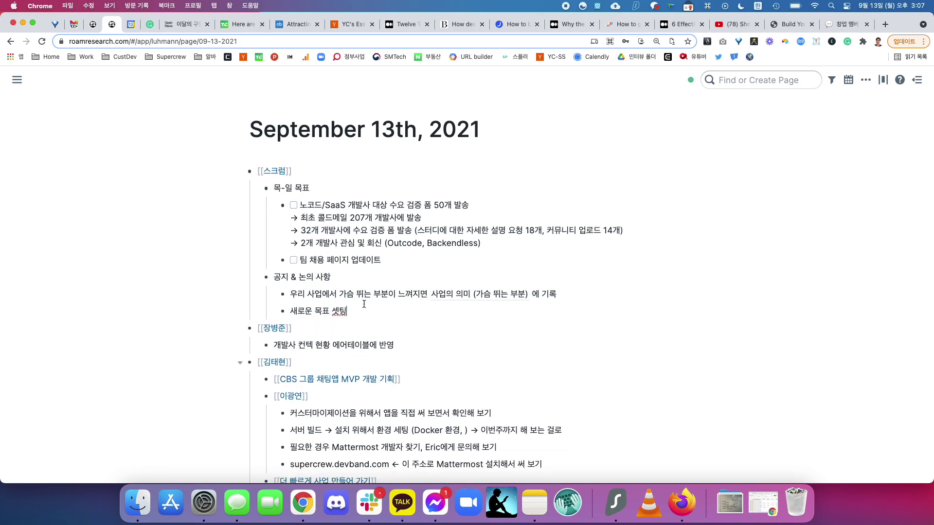
Look through the linked references on the 스크럼 page, collapse the September 13th, 2021 entry, and return to the daily note.
click(281, 173)
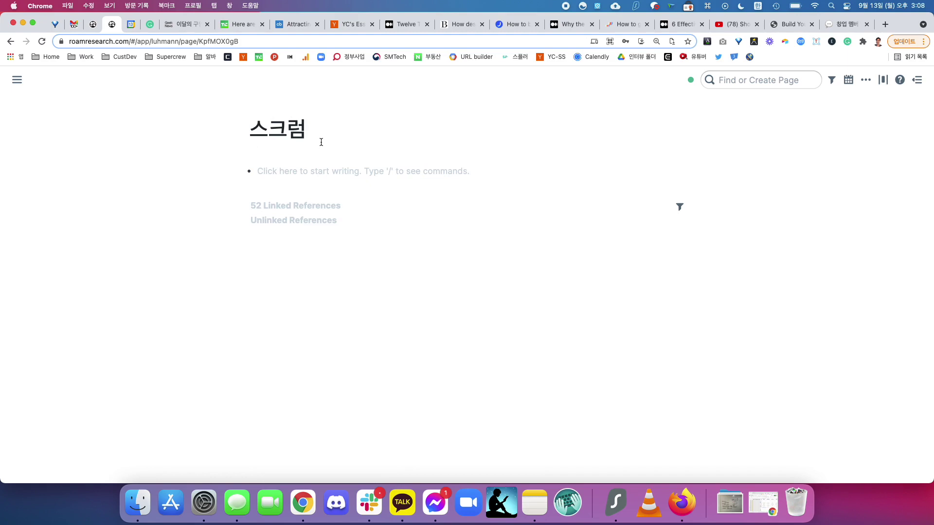
click(245, 207)
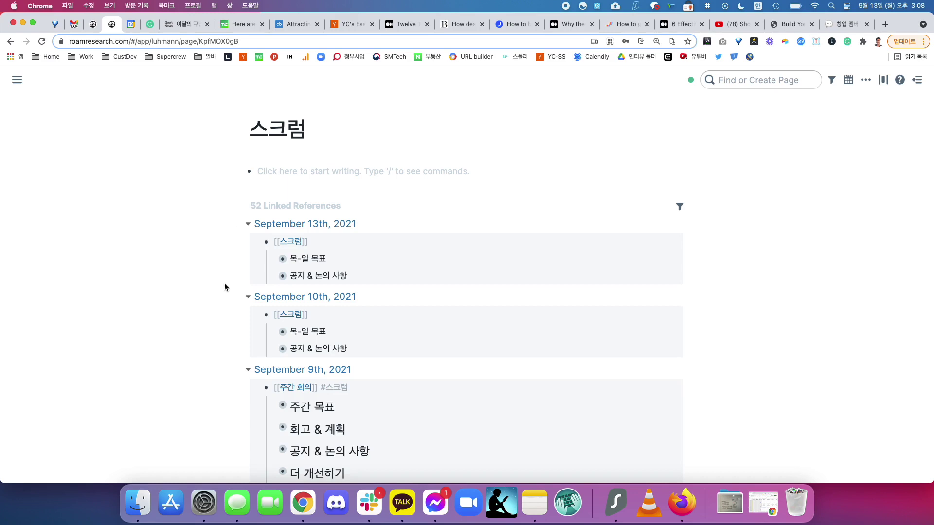
scroll(224, 283, down, 12)
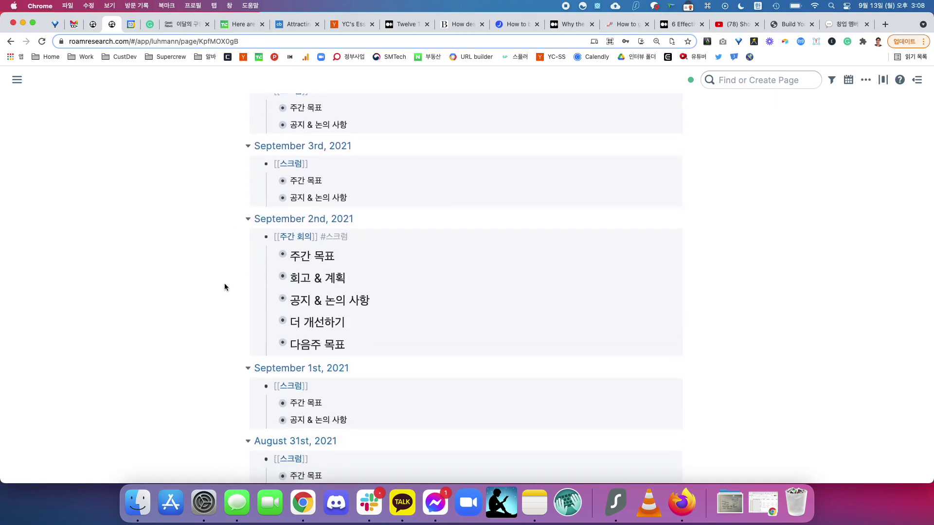
scroll(225, 287, down, 6)
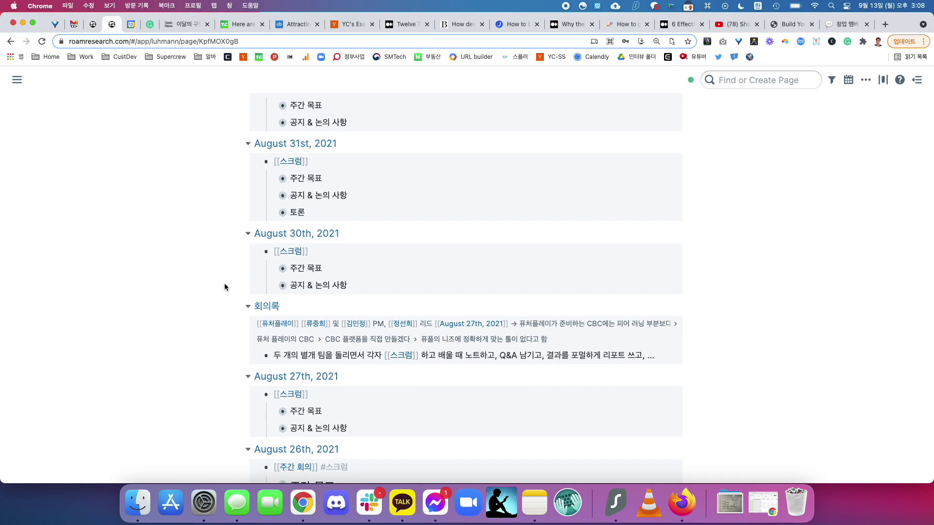
scroll(225, 287, up, 15)
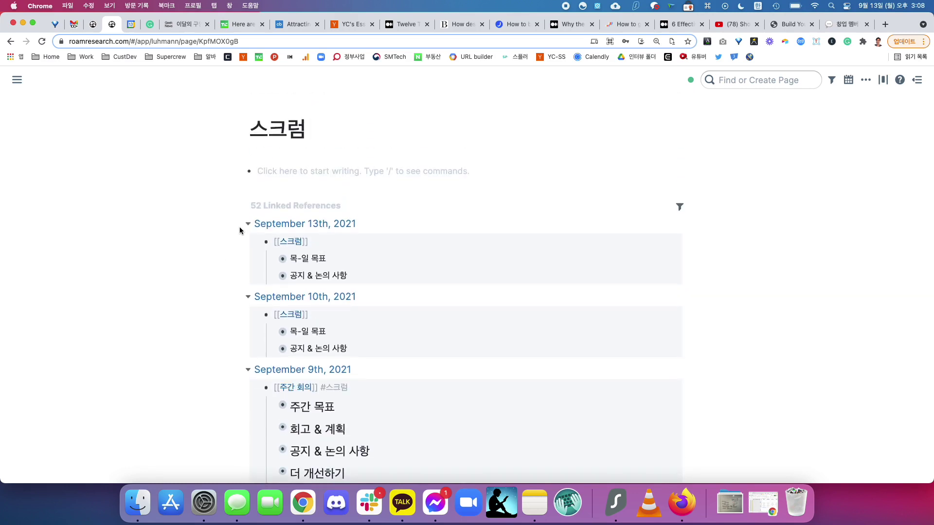
click(248, 224)
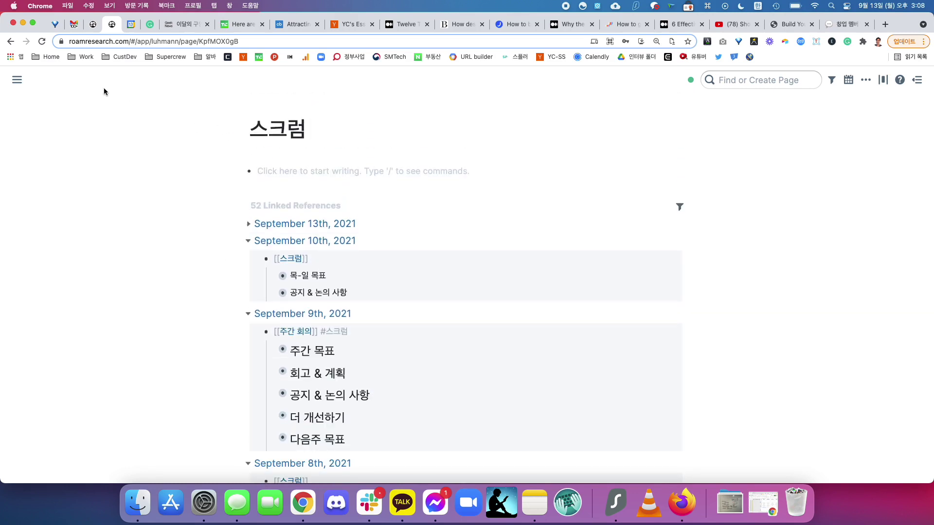
click(11, 40)
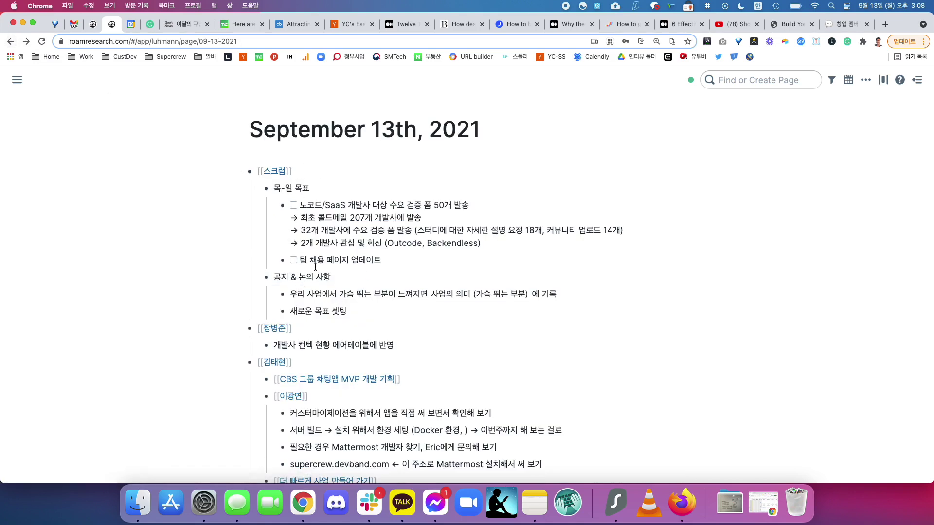
In the 스크럼 page's linked references, fully expand 목-일 목표 and 공지 & 논의 사항 under September 13th, 2021, and return to the daily note.
click(273, 172)
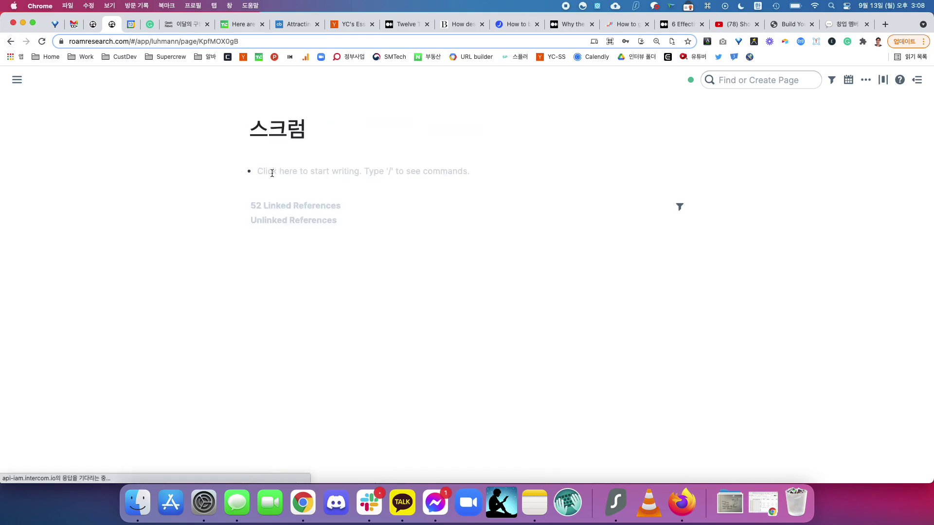
click(244, 206)
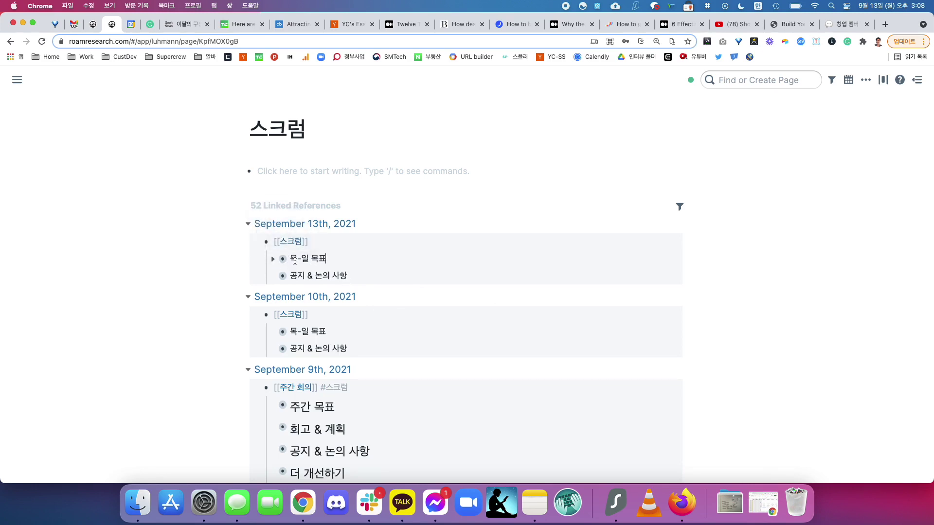
shift+click(320, 277)
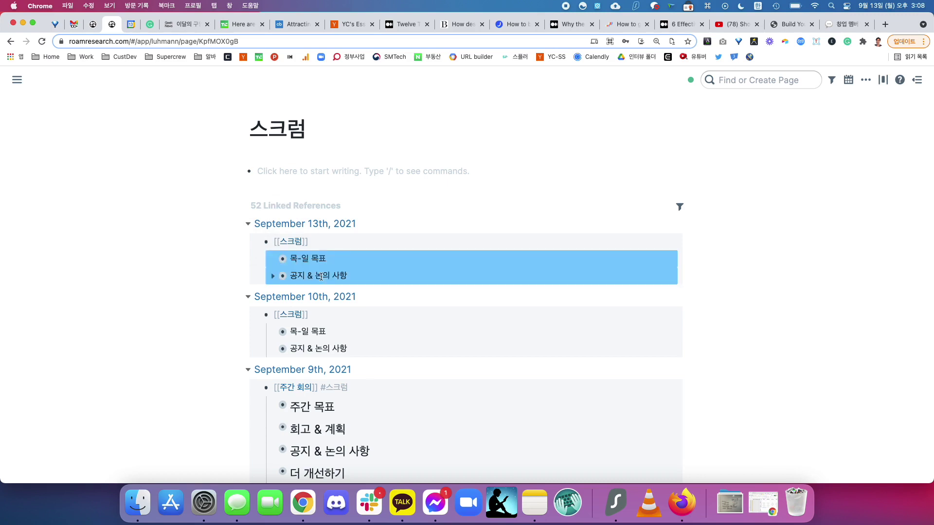
right_click(321, 277)
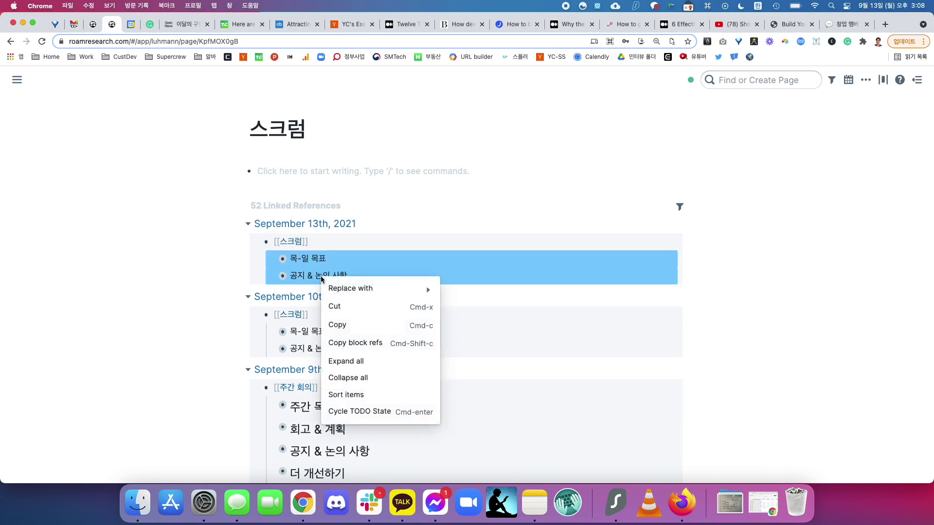
click(364, 365)
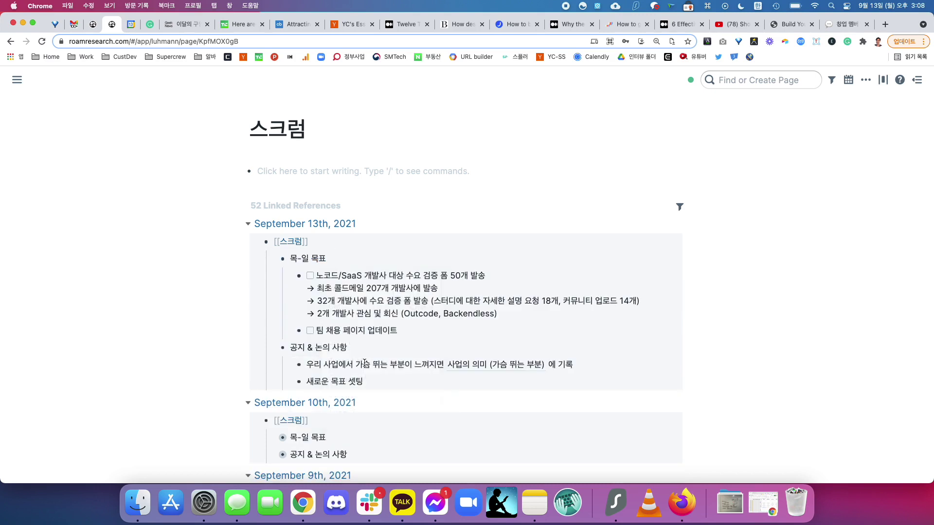
scroll(388, 372, down, 3)
scroll(388, 372, up, 3)
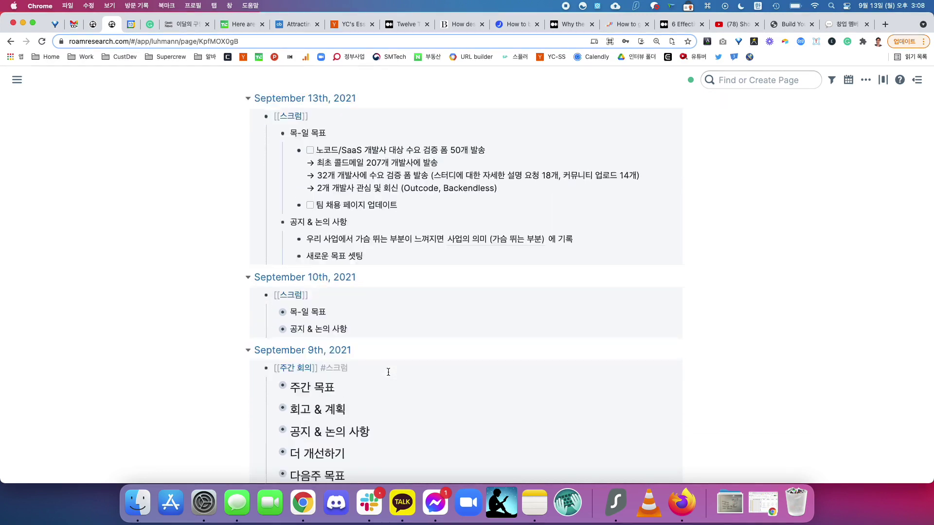
click(8, 43)
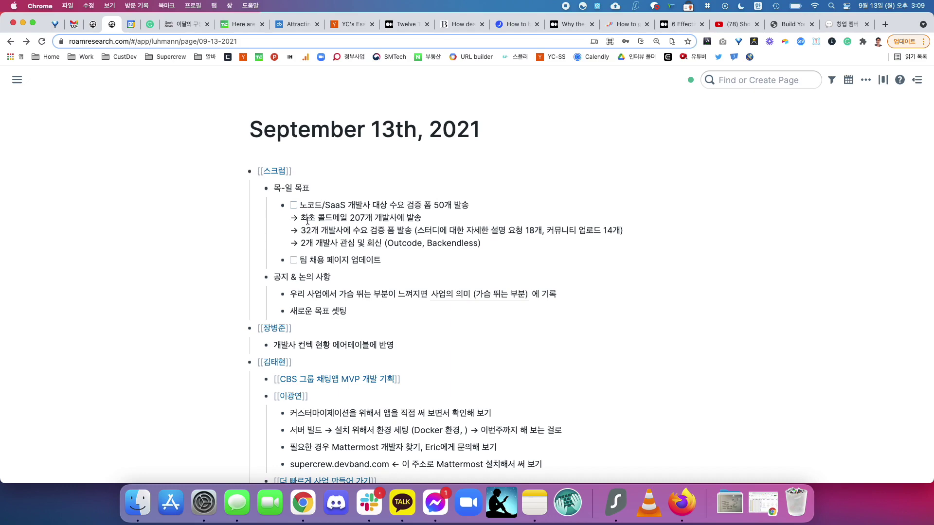
Review the linked CBS 그룹 채팅앱 MVP 개발 기획 page from the daily note and return to the note.
scroll(307, 220, down, 4)
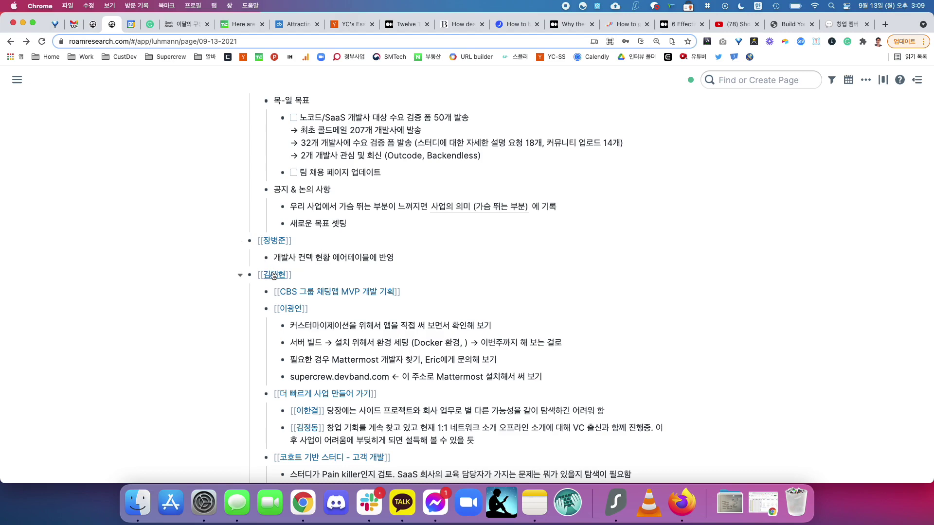
scroll(404, 342, down, 3)
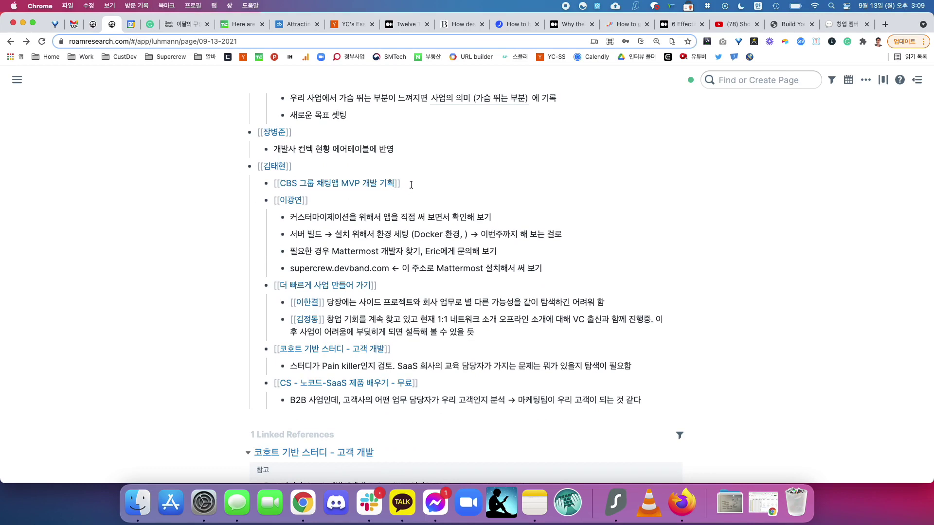
click(381, 188)
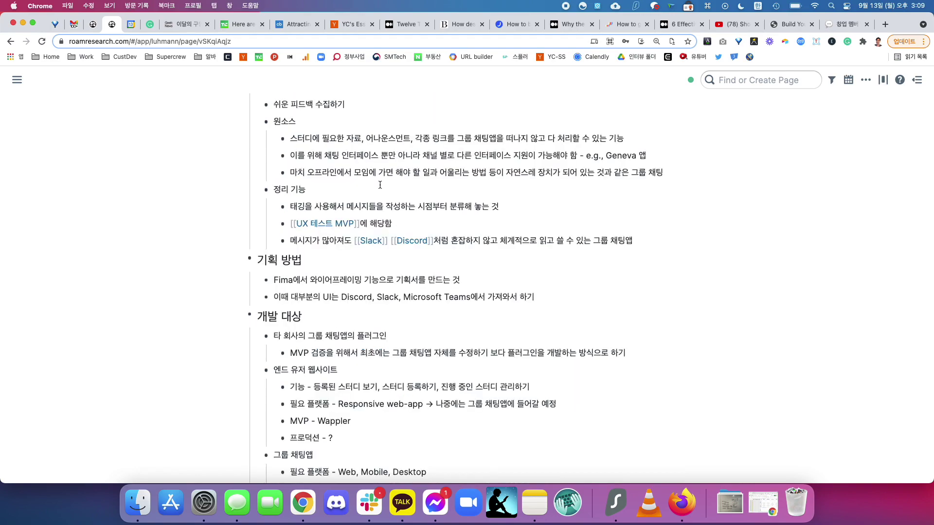
scroll(380, 185, up, 4)
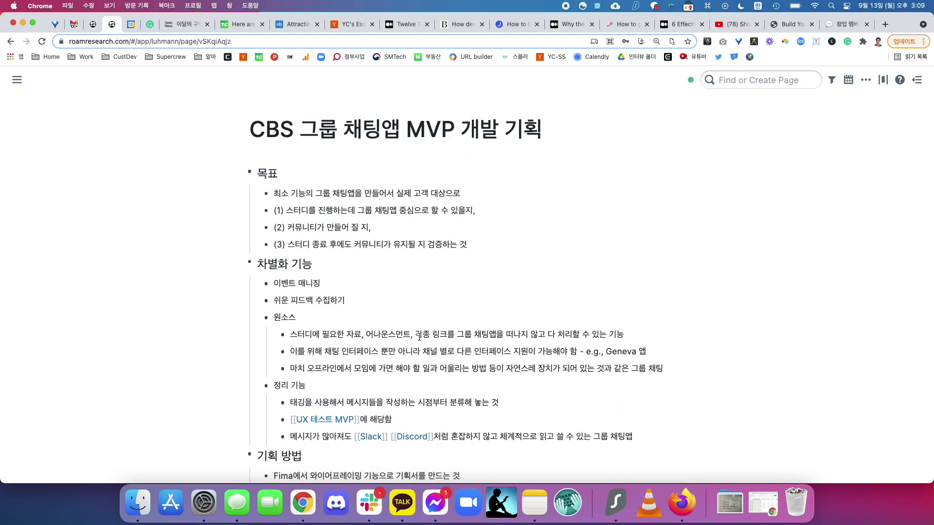
scroll(419, 337, down, 10)
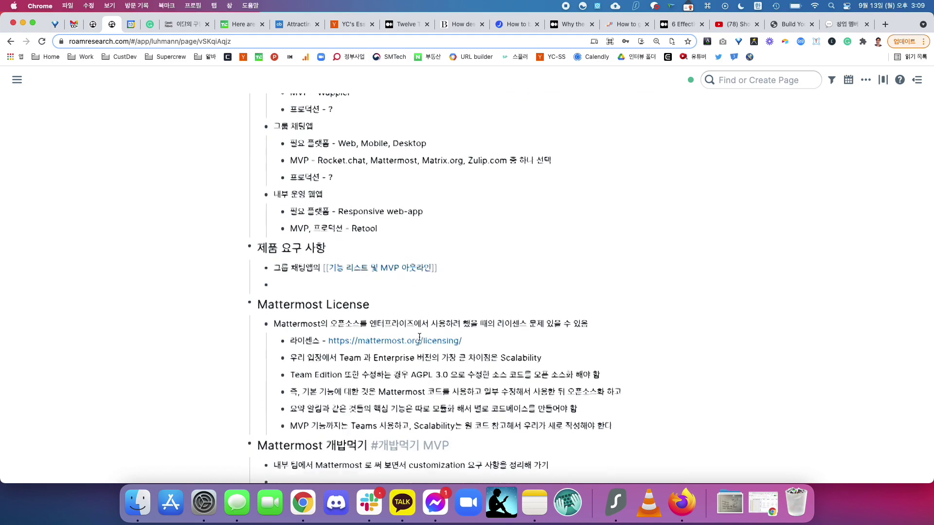
scroll(420, 340, up, 10)
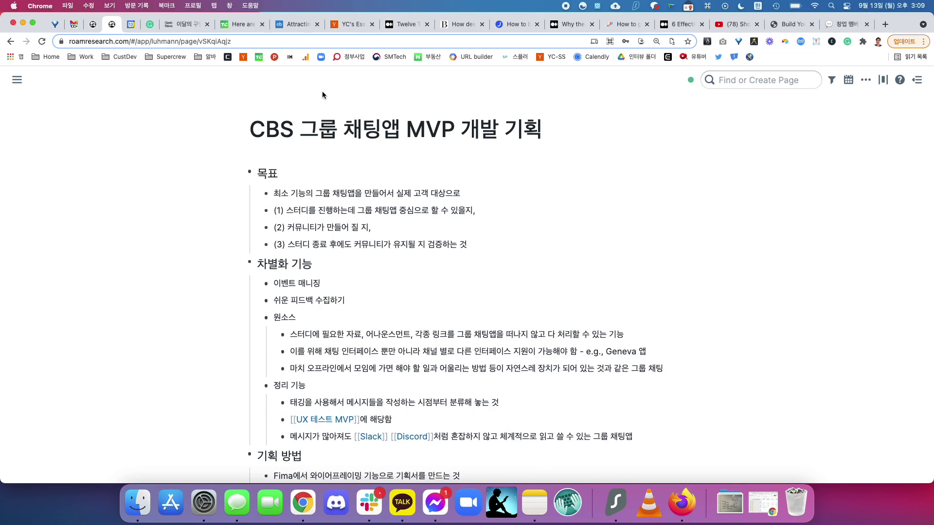
key(super+bracketleft)
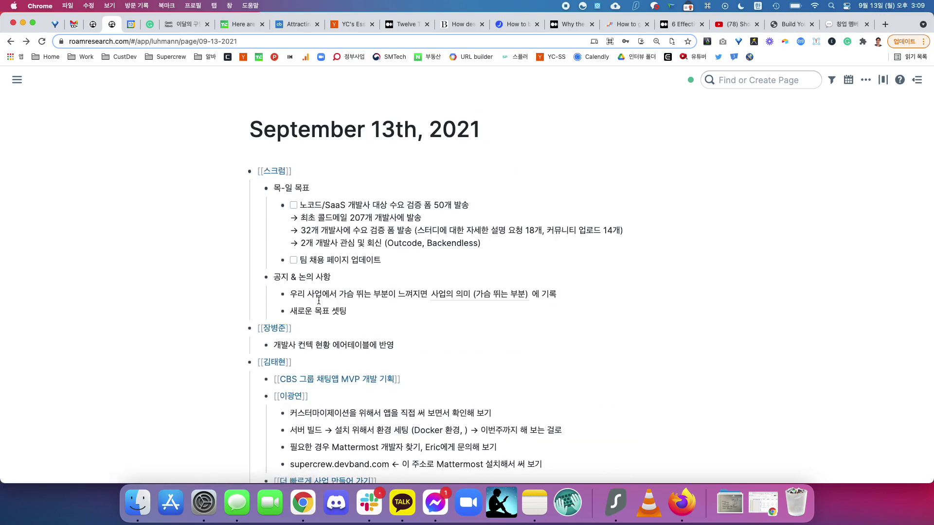
Open the linked 코호트 기반 스터디 - 고객 개발 page from the daily note and look through its sections and linked references.
scroll(313, 227, down, 5)
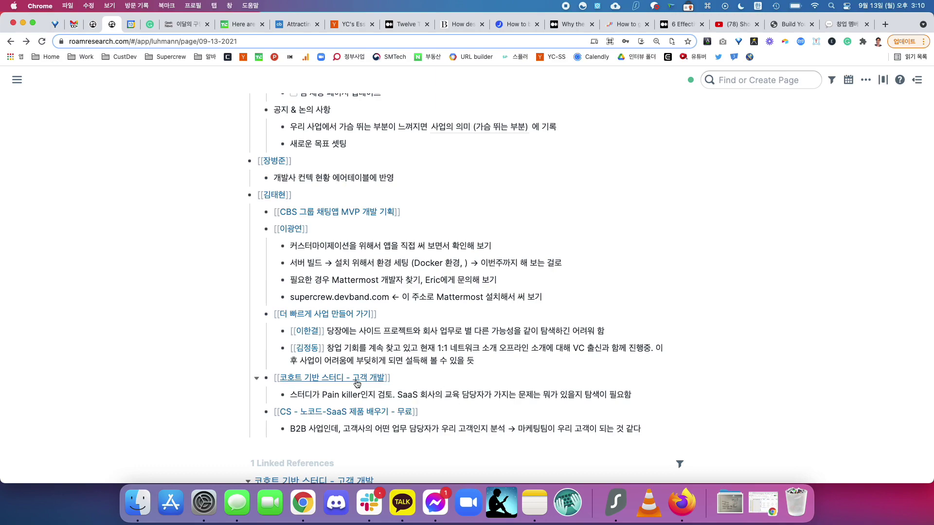
click(358, 384)
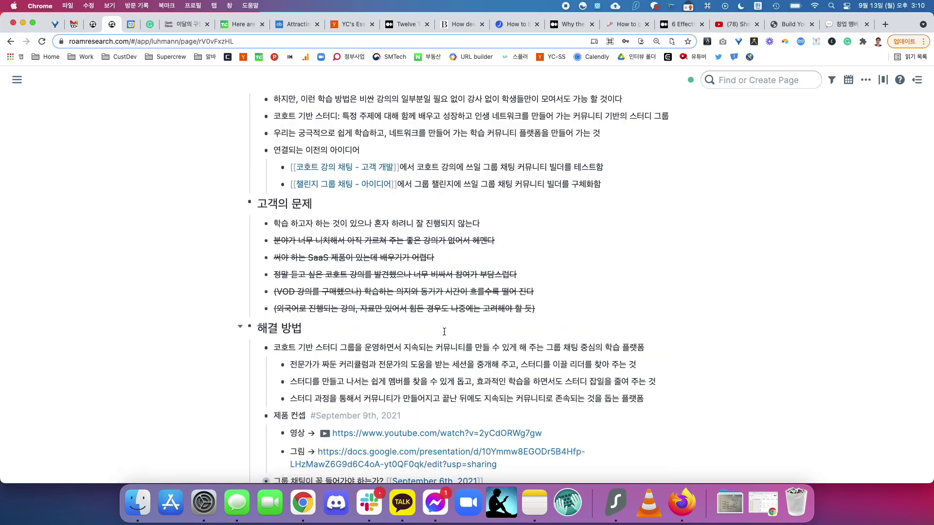
scroll(444, 331, down, 5)
scroll(444, 332, down, 20)
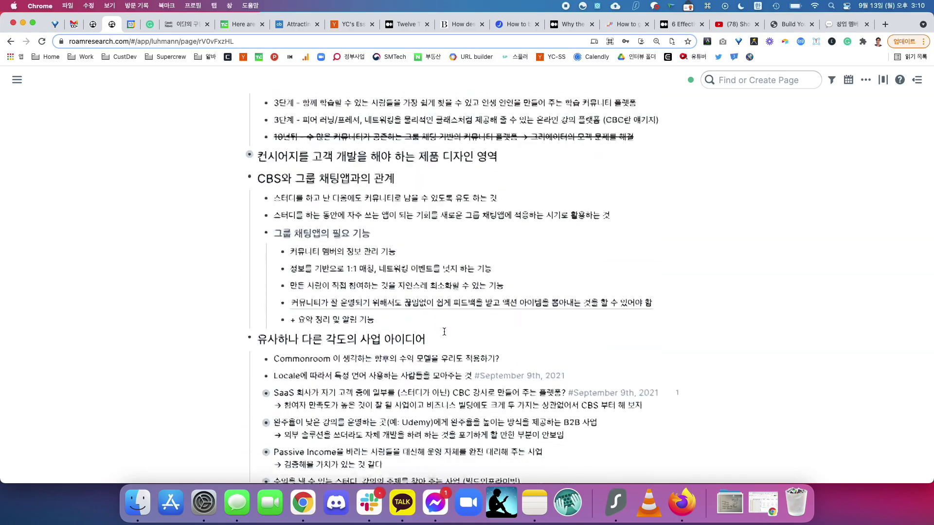
scroll(444, 332, down, 15)
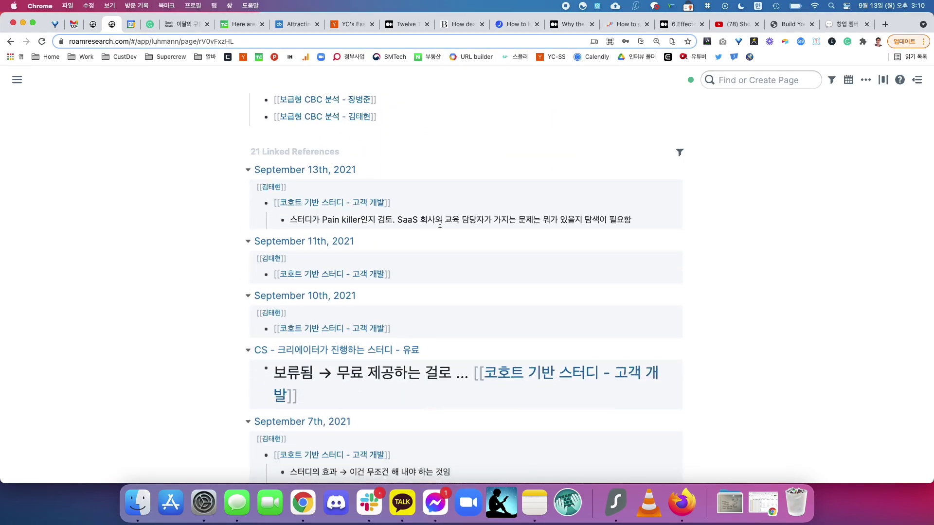
scroll(439, 225, up, 10)
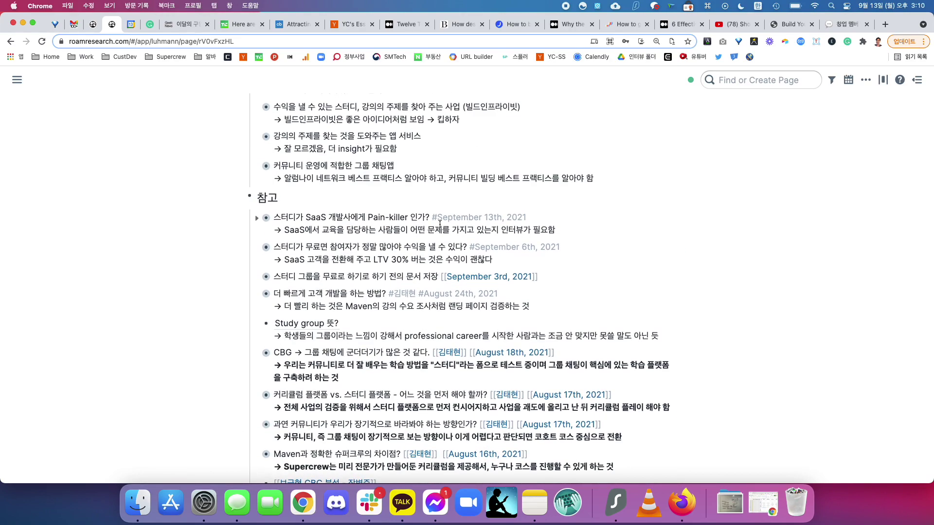
scroll(396, 250, up, 5)
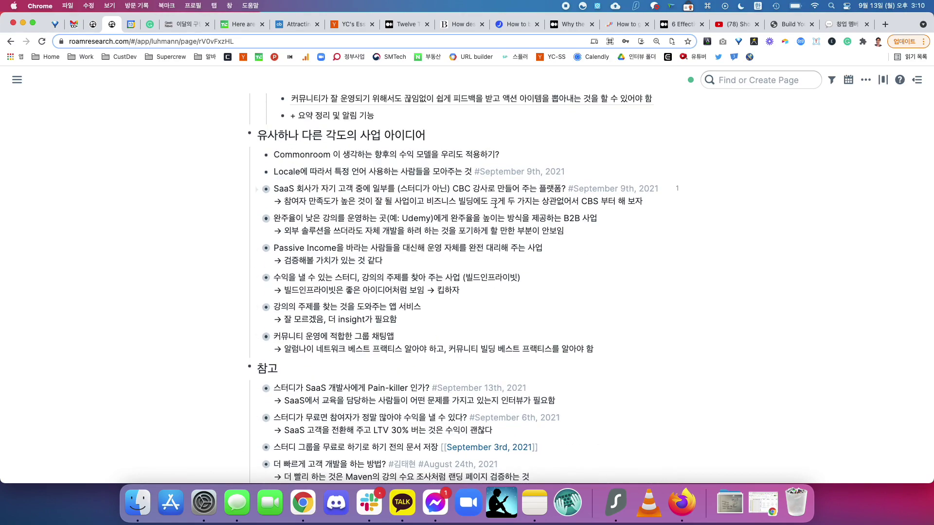
Examine the 참고 notes and the dated linked references on the 코호트 기반 스터디 - 고객 개발 page, and return to the daily note.
scroll(442, 298, down, 9)
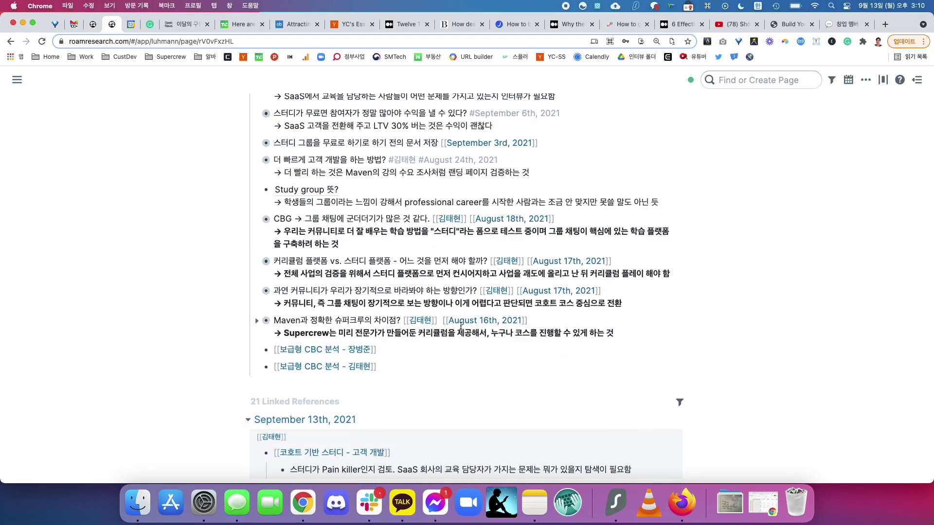
scroll(460, 326, down, 5)
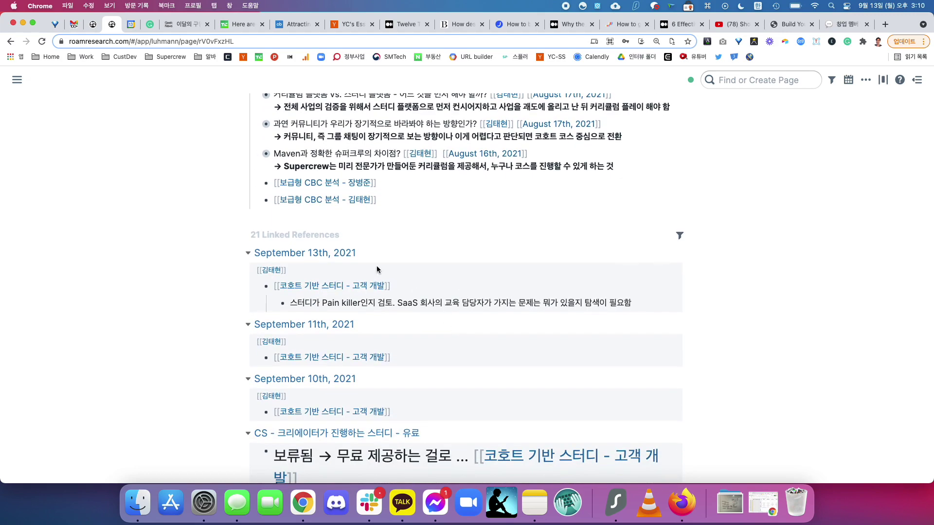
scroll(436, 350, down, 2)
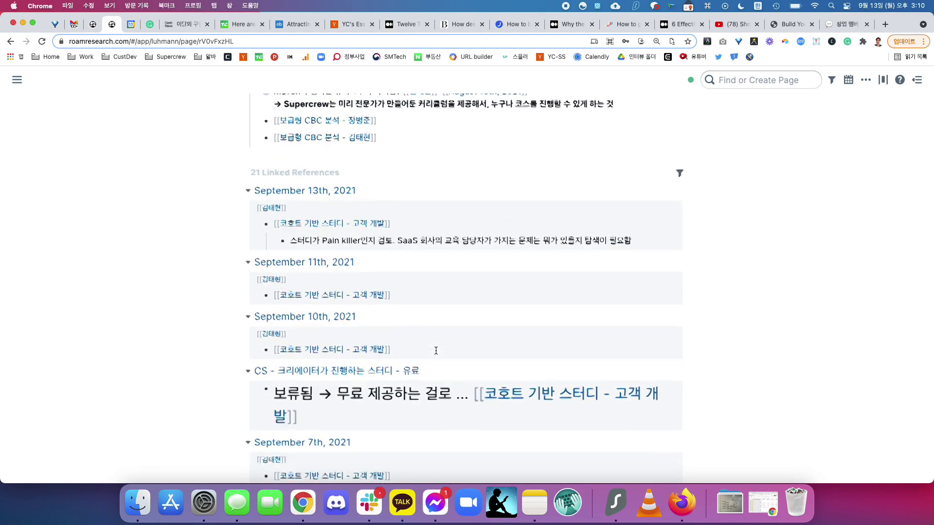
scroll(445, 333, down, 1)
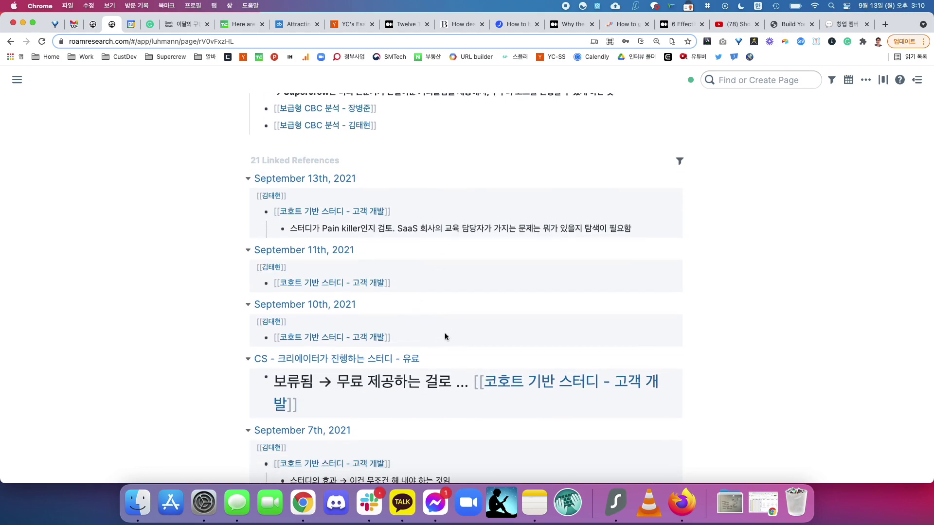
scroll(465, 246, up, 8)
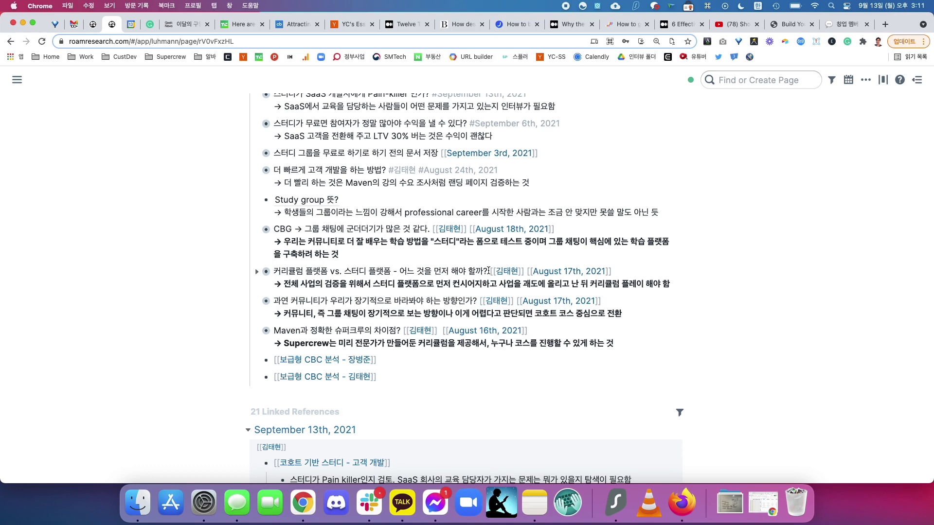
scroll(488, 271, down, 3)
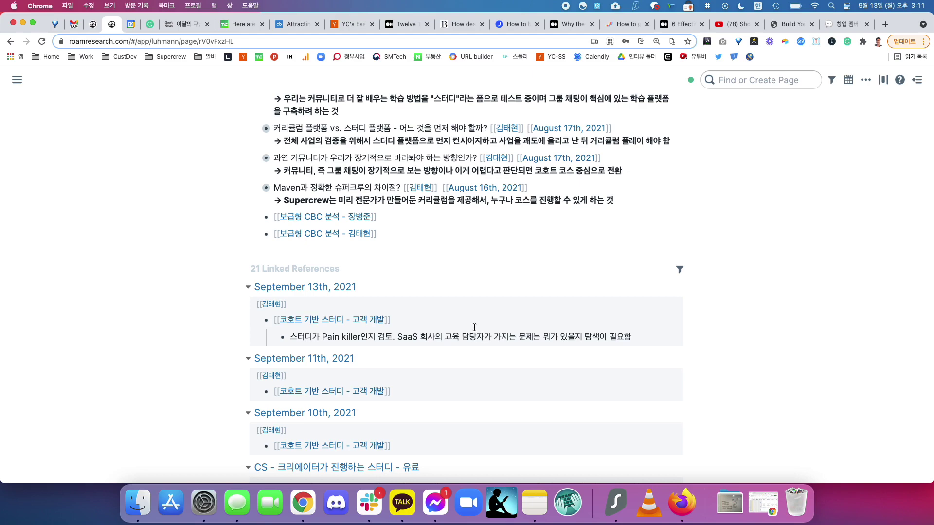
scroll(454, 406, down, 3)
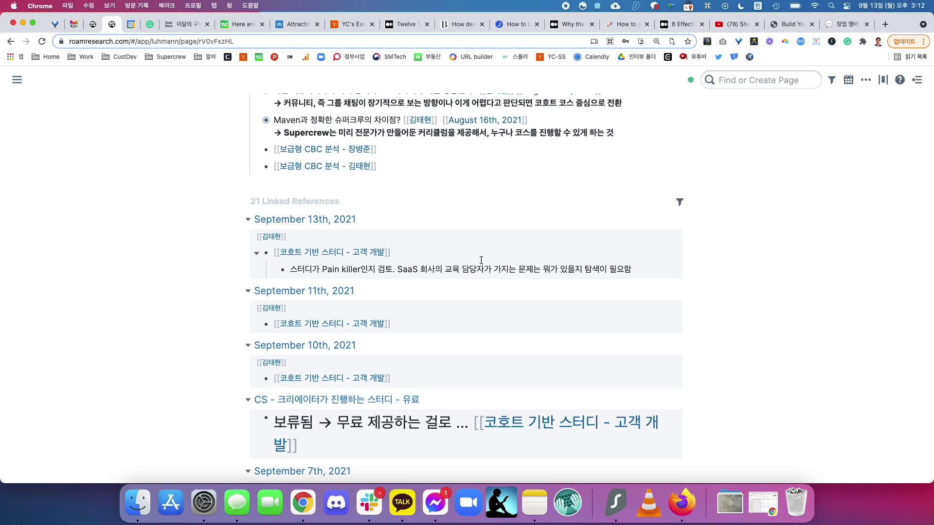
click(423, 222)
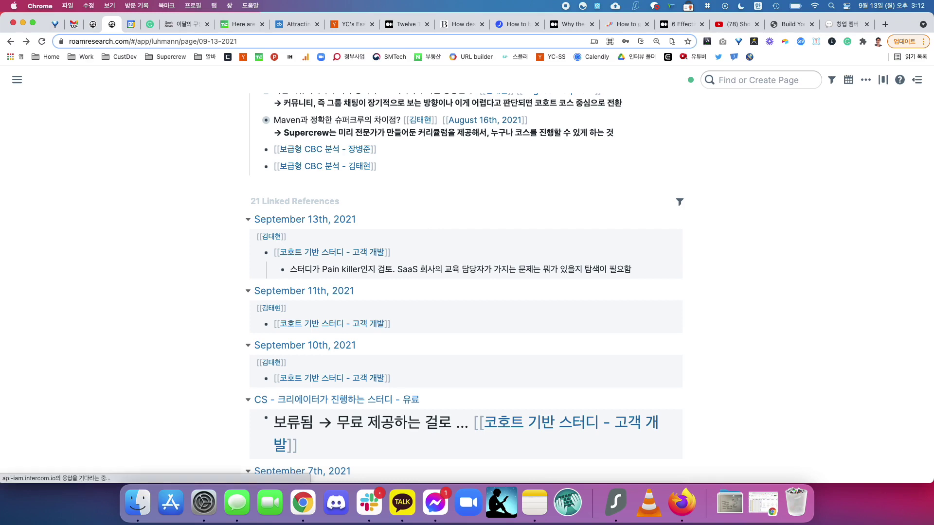
Open the 루만 프로젝트 shortcut from the daily note, review its 일정 and 9. 코호트 기반 스터디 outlines, and return to the note.
scroll(423, 220, up, 5)
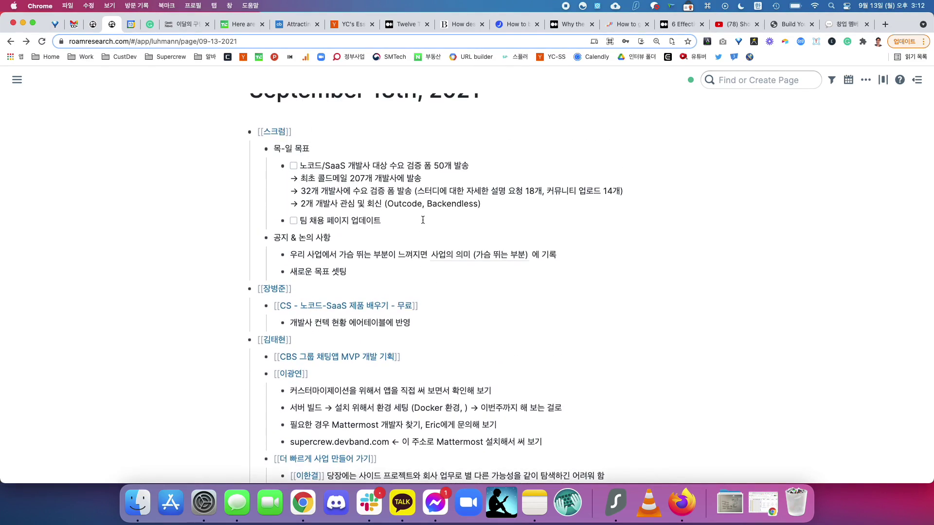
scroll(427, 340, down, 2)
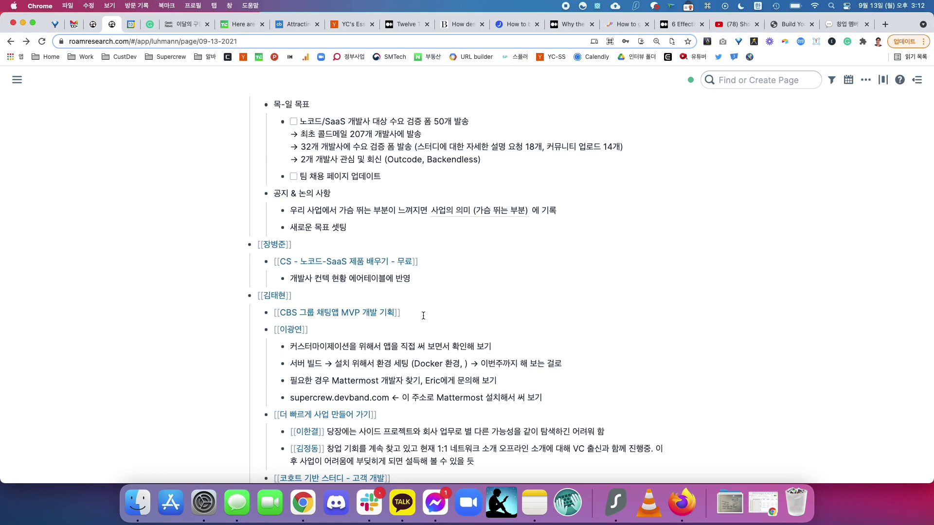
mouse_move(17, 79)
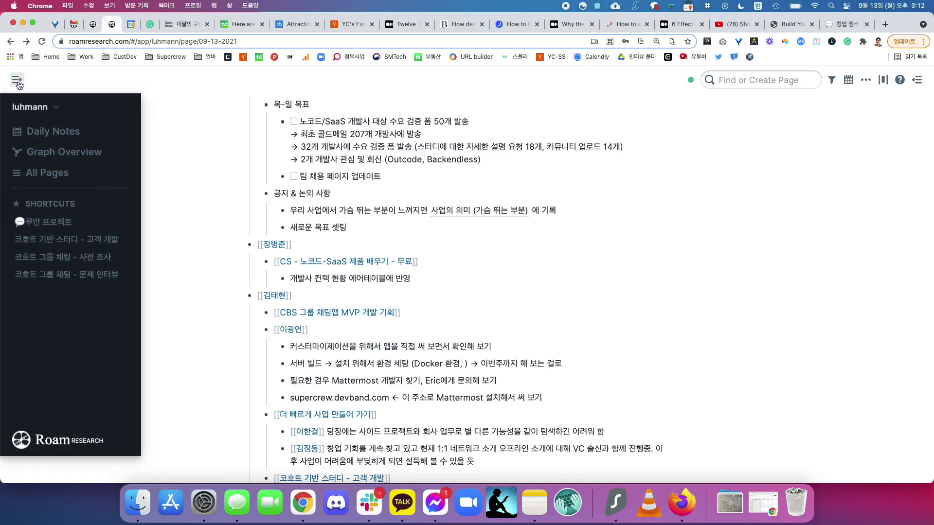
click(67, 223)
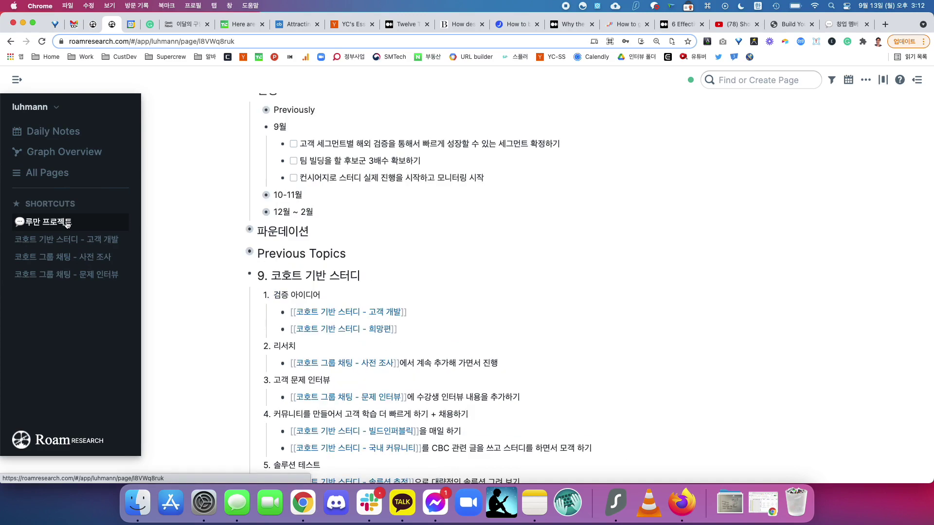
scroll(432, 213, down, 5)
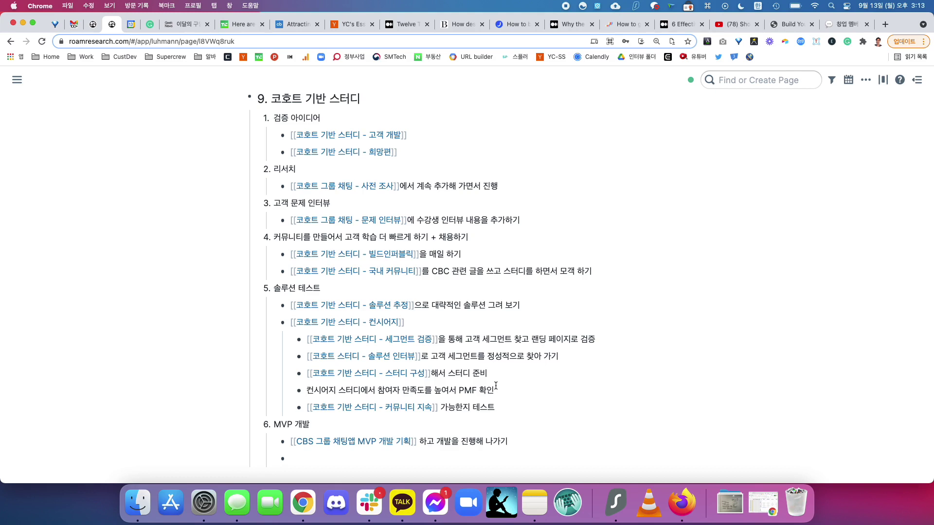
scroll(495, 385, down, 5)
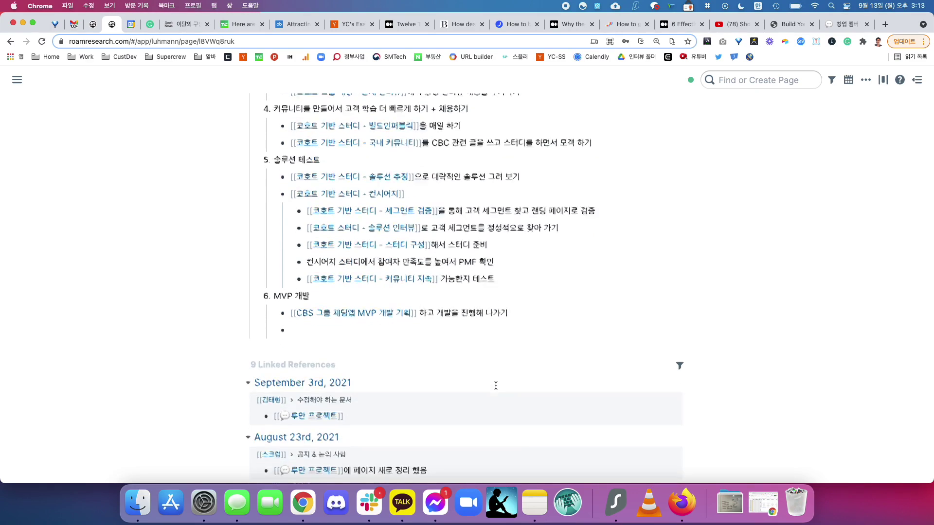
scroll(432, 340, up, 14)
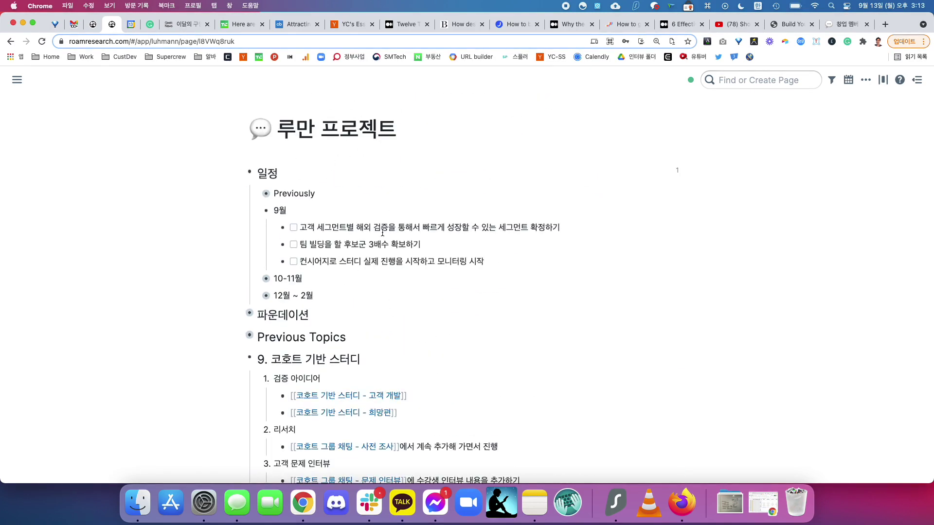
scroll(382, 233, down, 10)
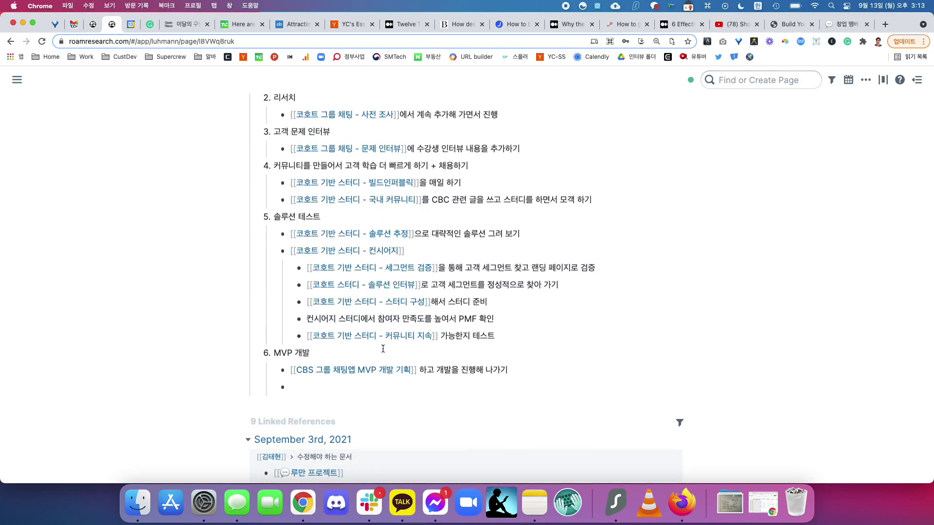
scroll(534, 369, down, 3)
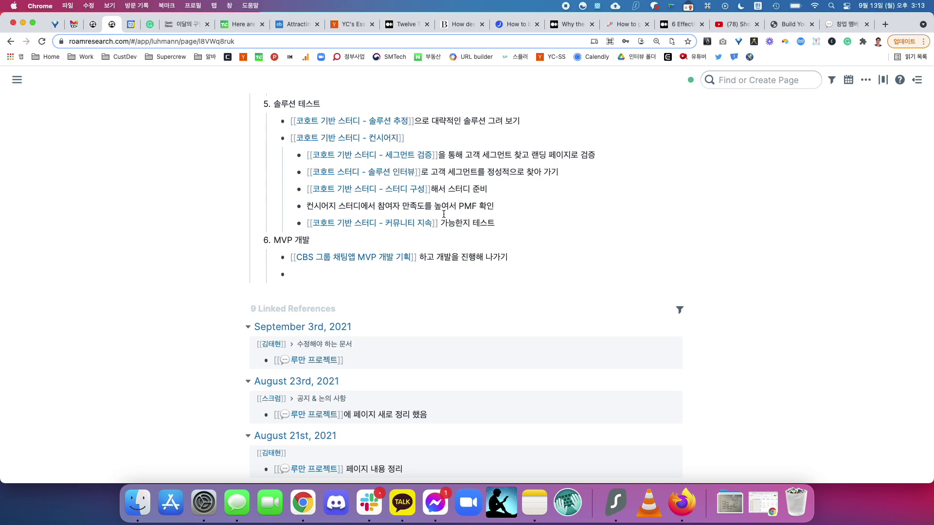
key(super+bracketleft)
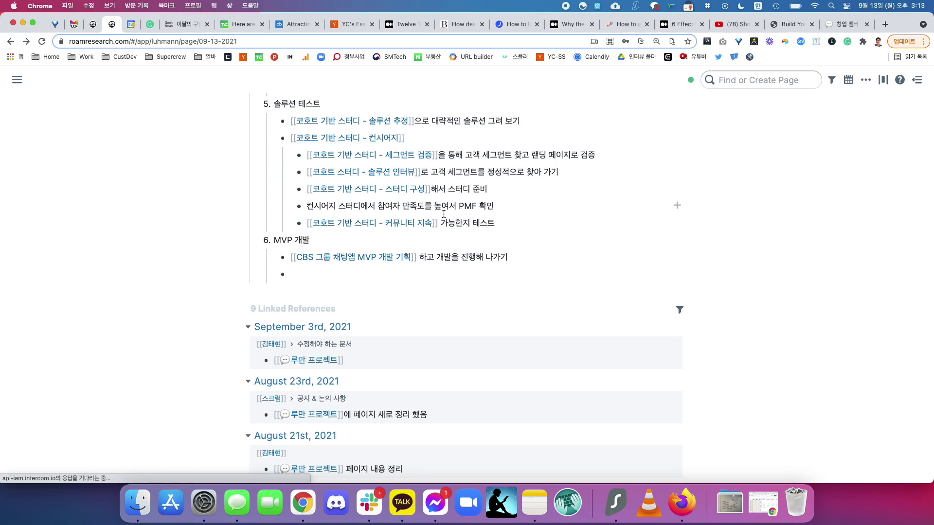
Reopen the 루만 프로젝트 page and expand the 수정해야 하는 문서 parent block in its September 3rd, 2021 linked reference.
scroll(322, 203, up, 3)
scroll(323, 203, up, 1)
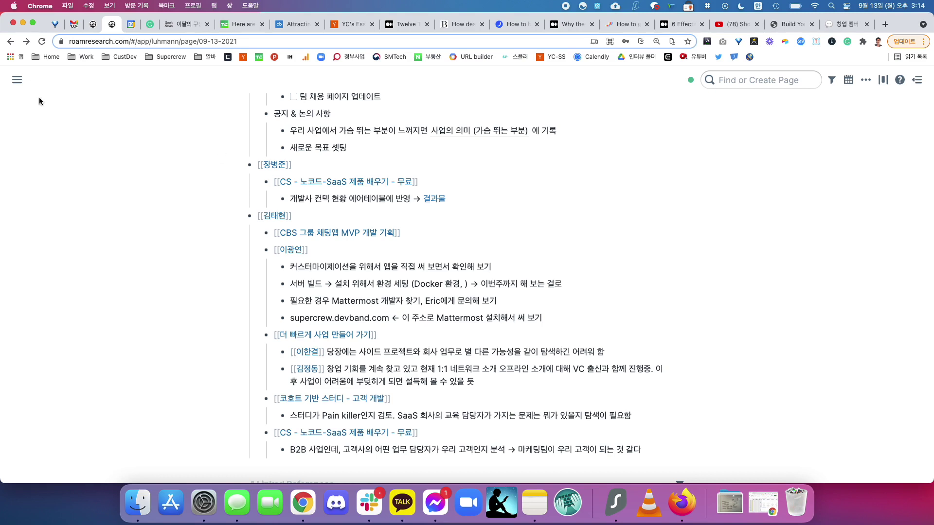
mouse_move(17, 80)
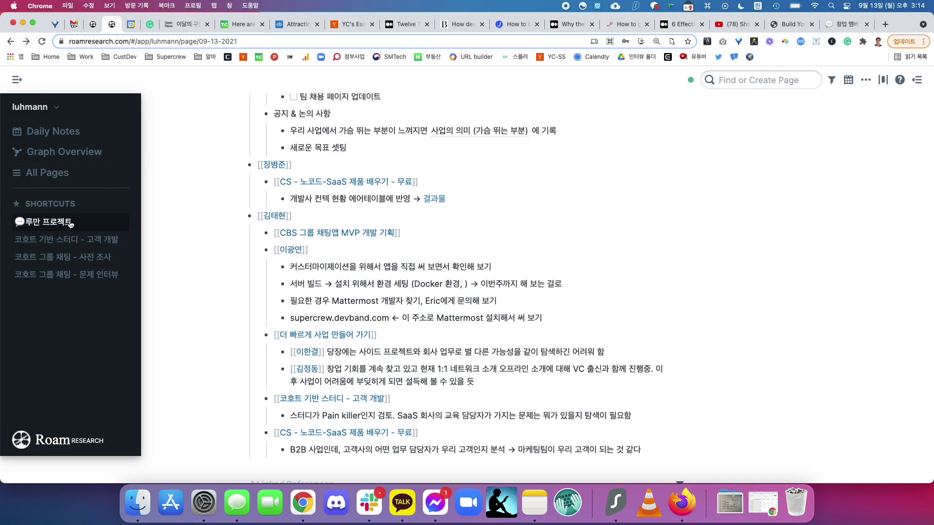
click(44, 221)
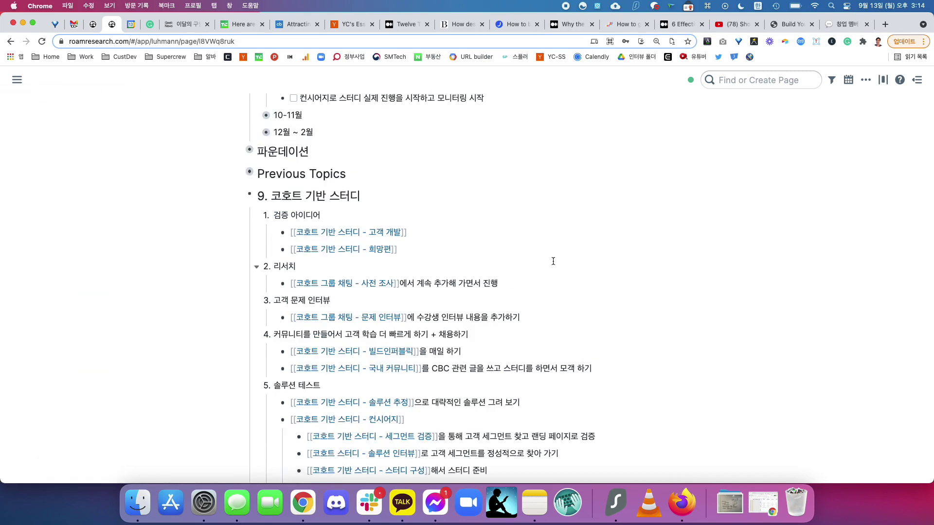
scroll(553, 261, down, 5)
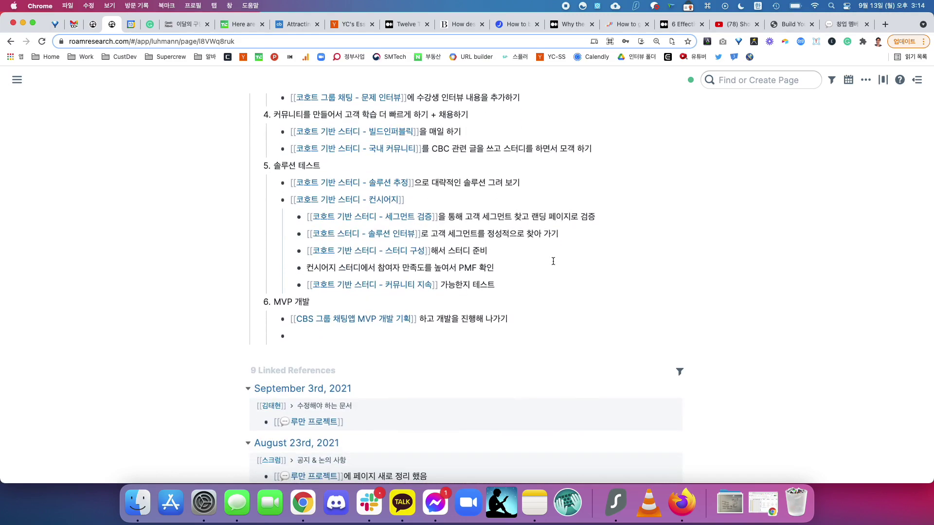
scroll(552, 261, down, 2)
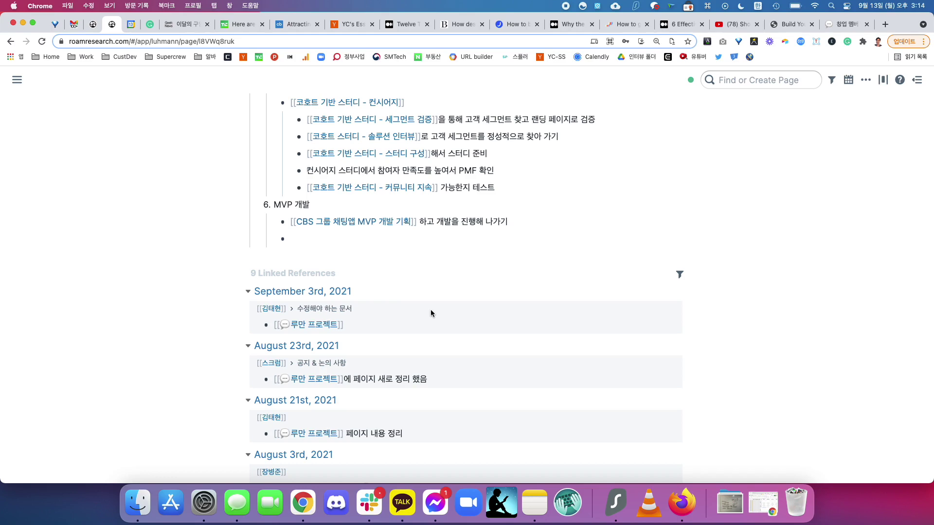
scroll(430, 310, up, 3)
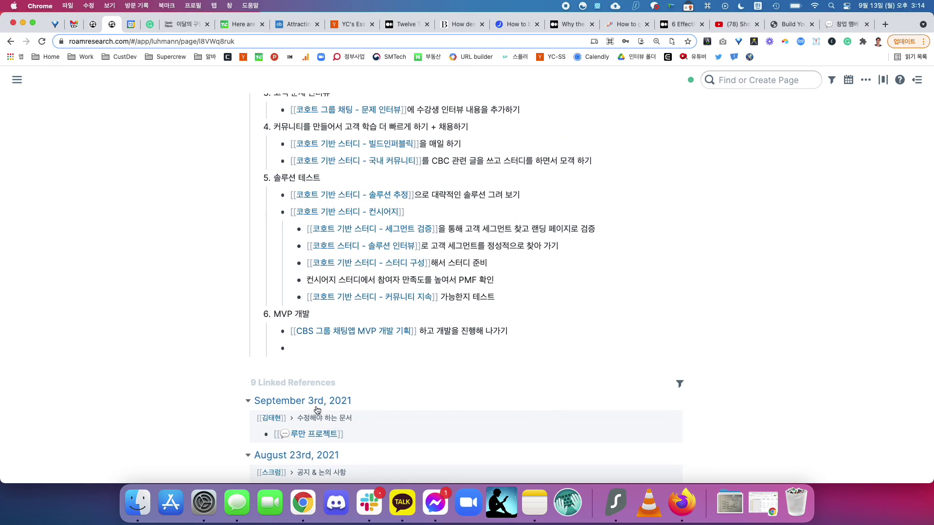
click(312, 422)
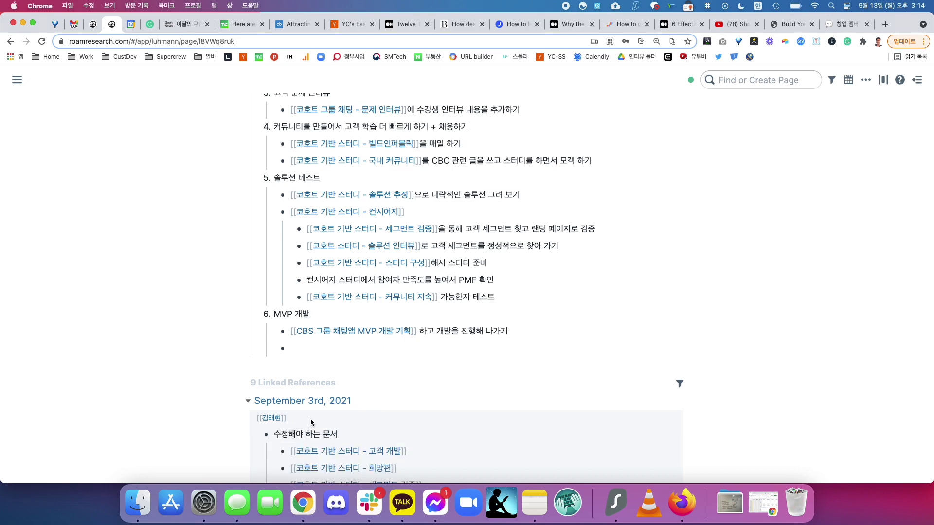
scroll(312, 422, down, 5)
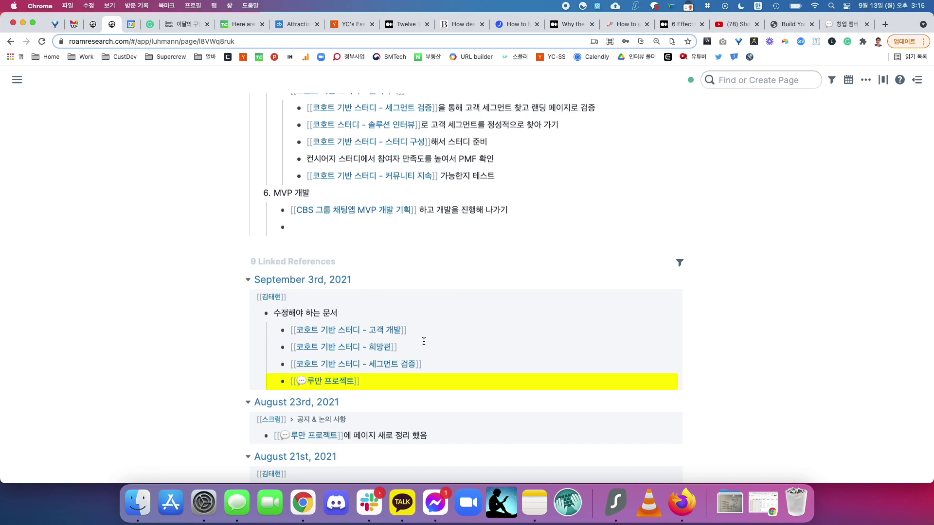
Turn the 수정해야 하는 문서 block under September 3rd, 2021 into a checkbox item marked as done.
click(376, 312)
key(super+Return)
key(super+Return)
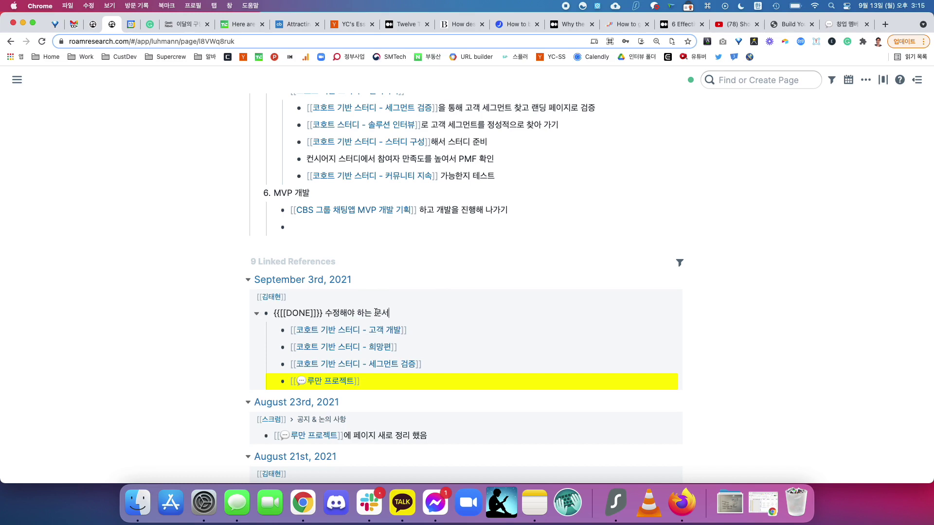
key(Down)
key(Up)
key(Down)
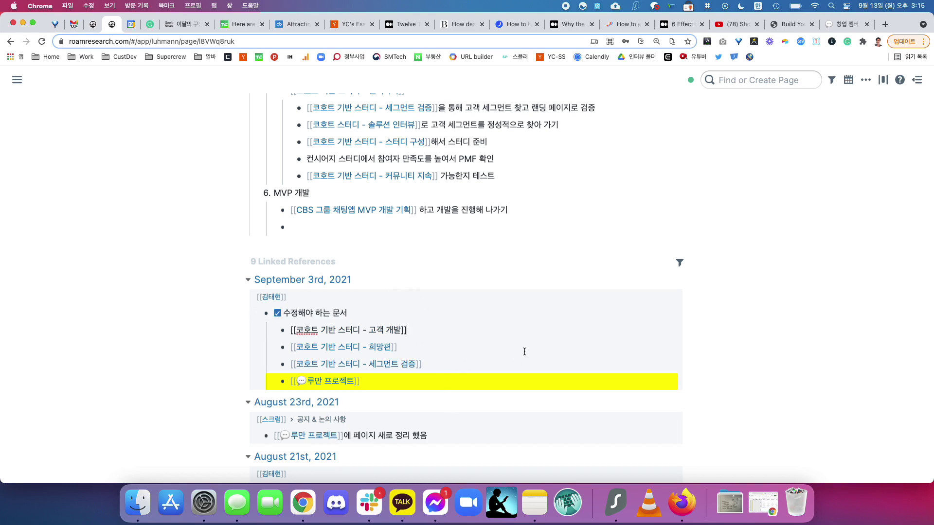
Filter the 루만 프로젝트 page's linked references to remove blocks tagged DONE.
click(679, 264)
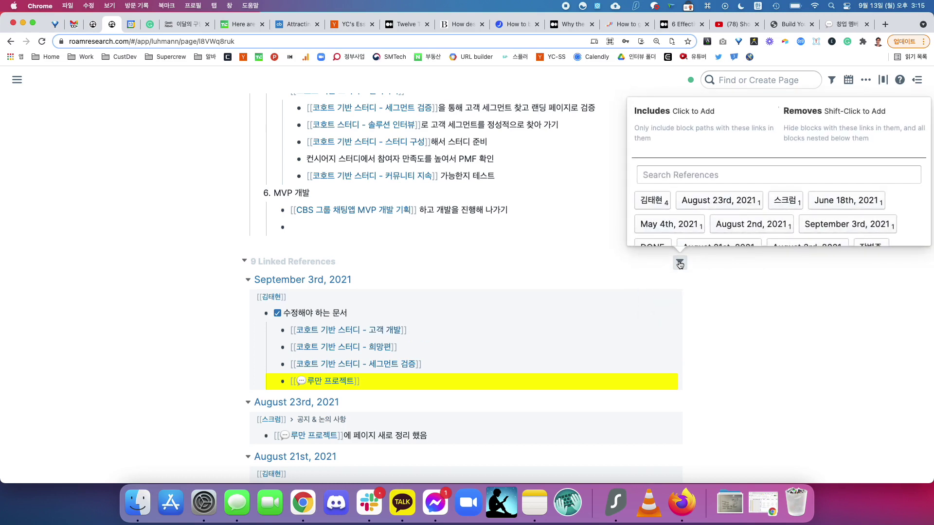
click(759, 177)
text(흐)
key(BackSpace)
text(전)
key(BackSpace)
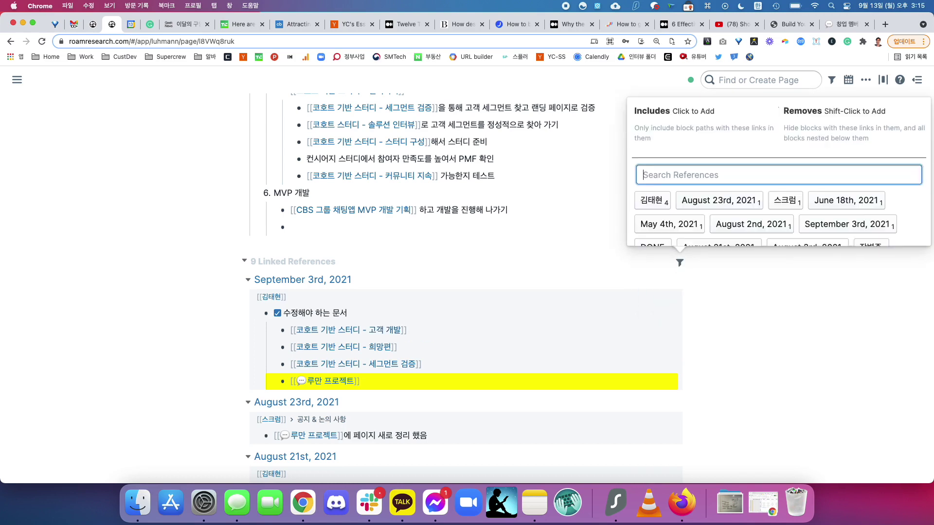
text(done)
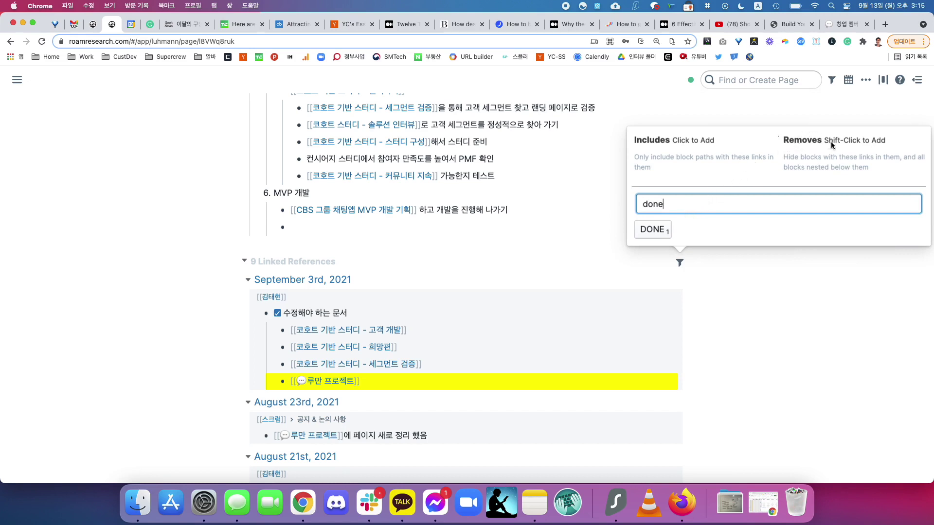
shift+click(667, 234)
click(441, 234)
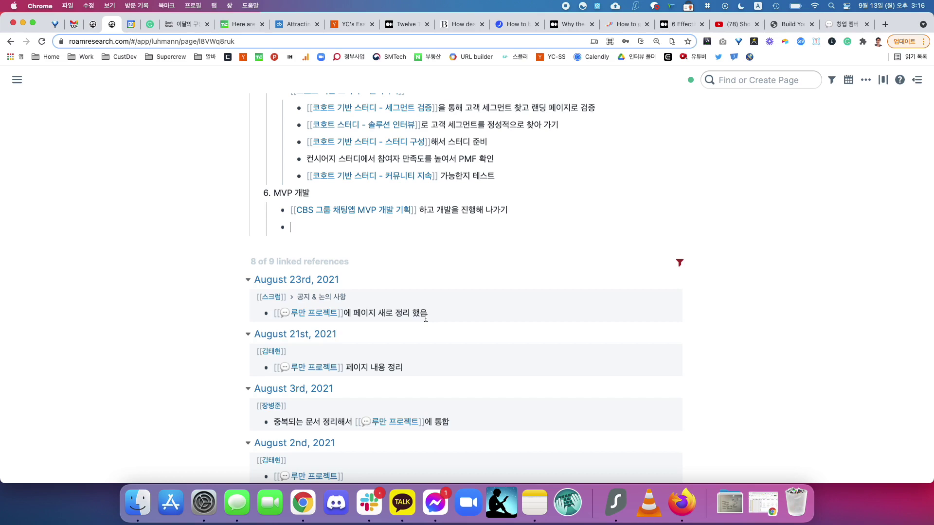
Return to the September 13th, 2021 daily note and review its 목-일 목표, 공지 & 논의 사항 and team members' entries.
scroll(425, 318, up, 15)
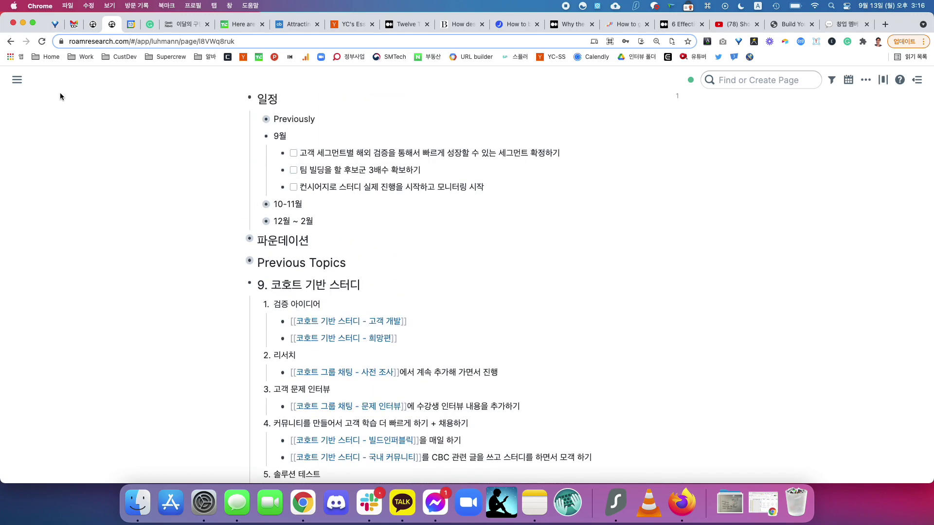
click(11, 42)
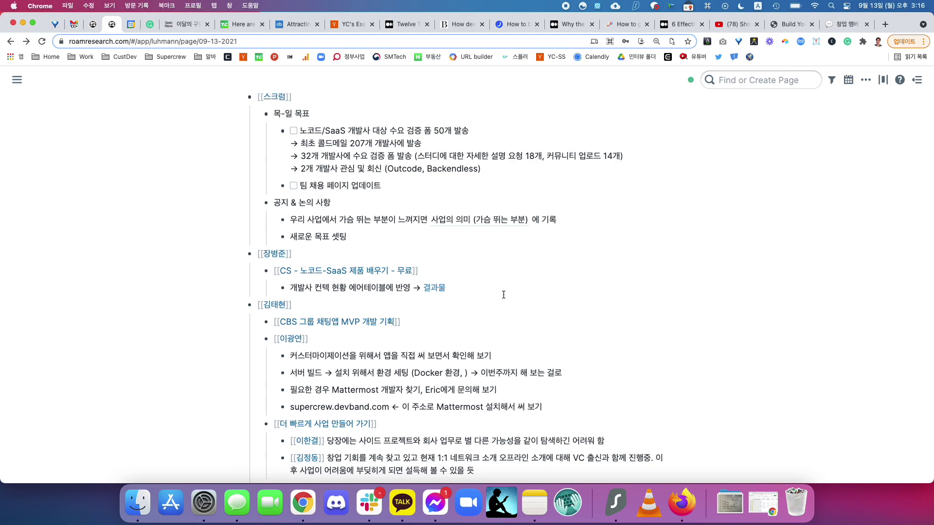
scroll(503, 294, down, 3)
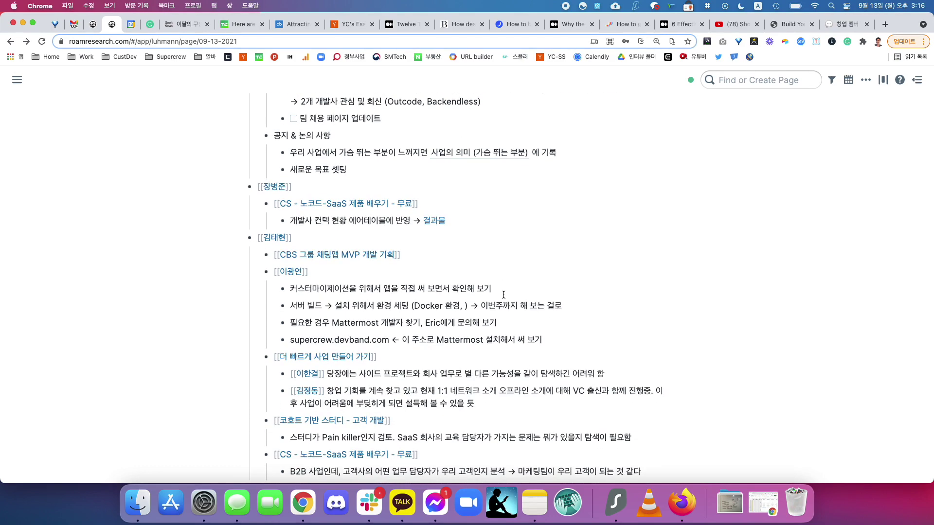
scroll(503, 294, up, 5)
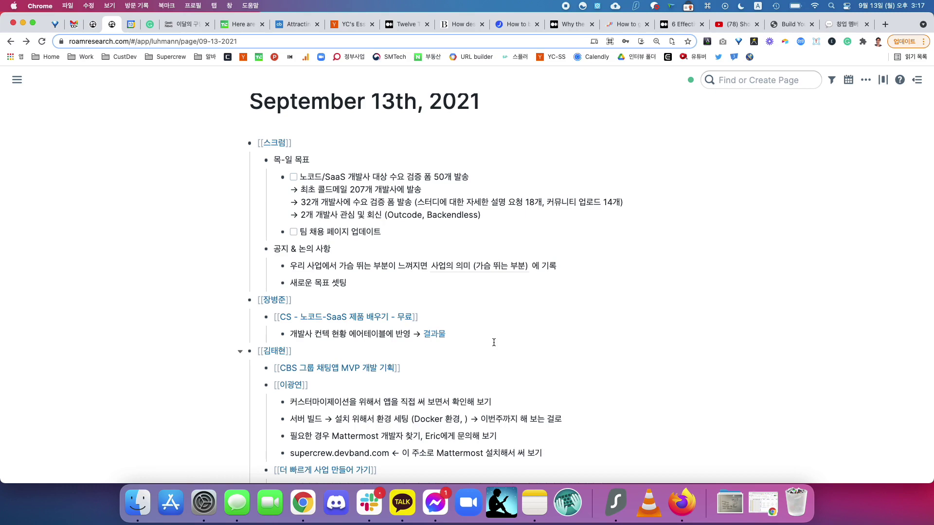
scroll(494, 343, down, 3)
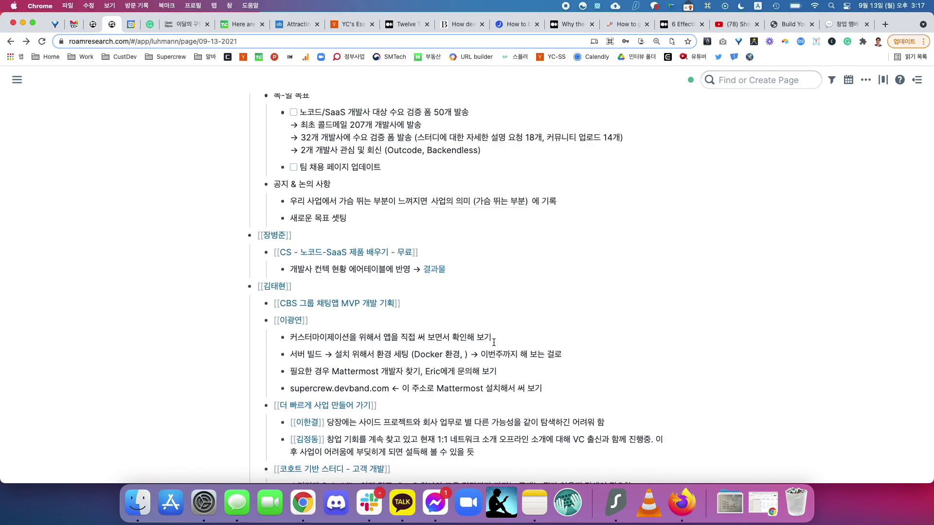
scroll(493, 343, down, 5)
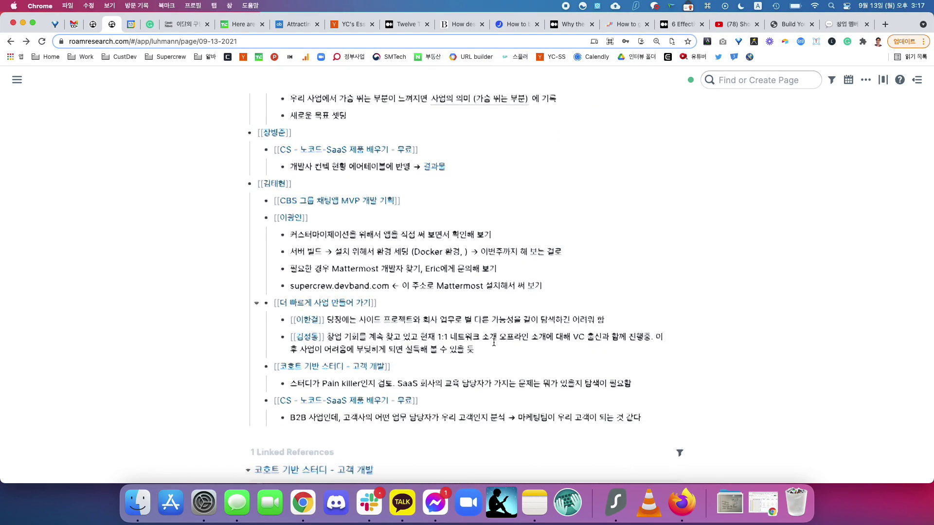
scroll(493, 342, down, 2)
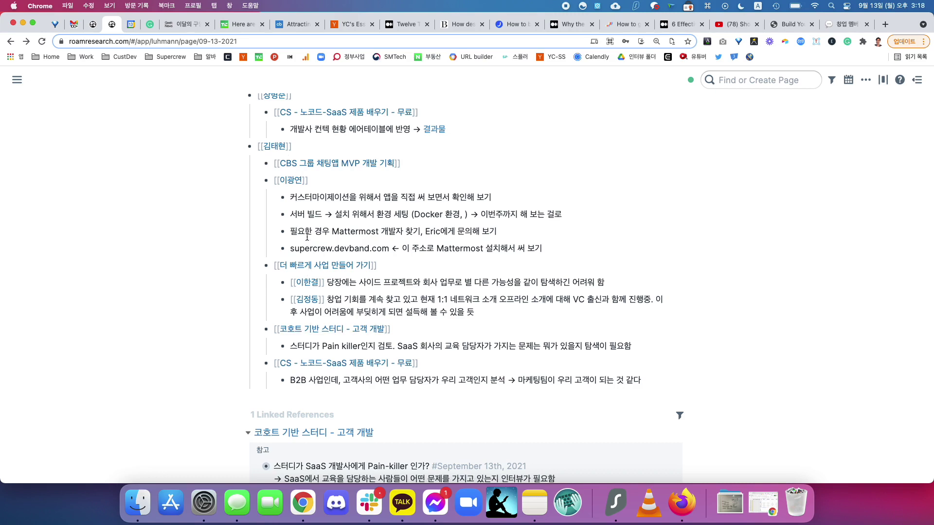
Open the team member's page linked below CBS 그룹 채팅앱 MVP 개발 기획, expand its linked references and review the dated entries.
click(291, 181)
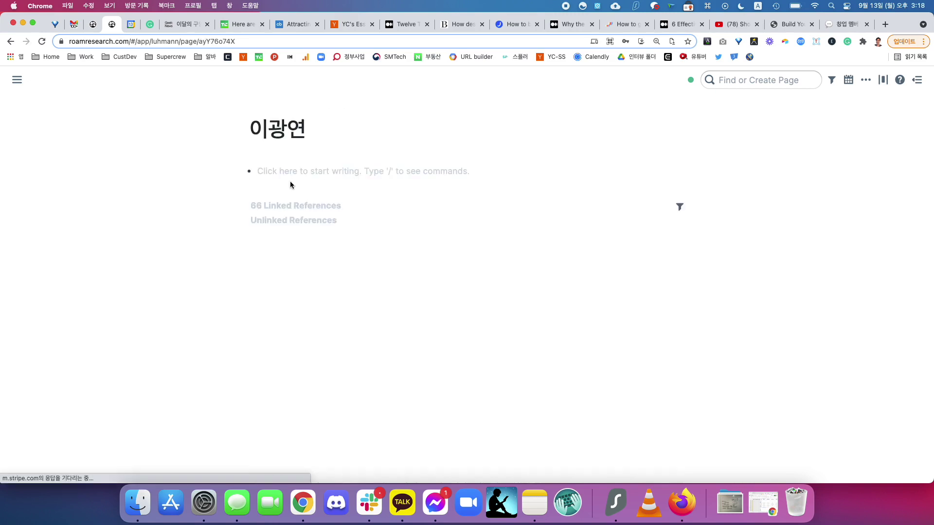
click(245, 208)
scroll(558, 330, down, 10)
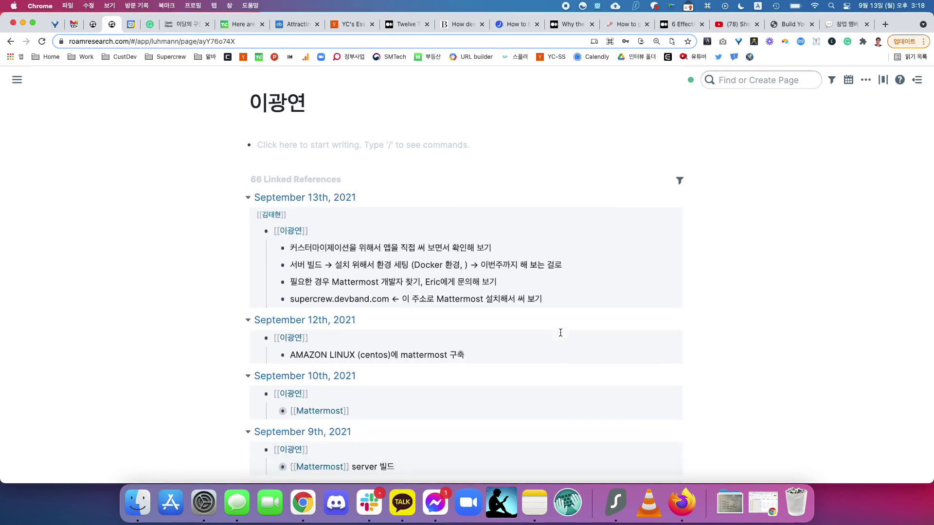
scroll(560, 333, down, 2)
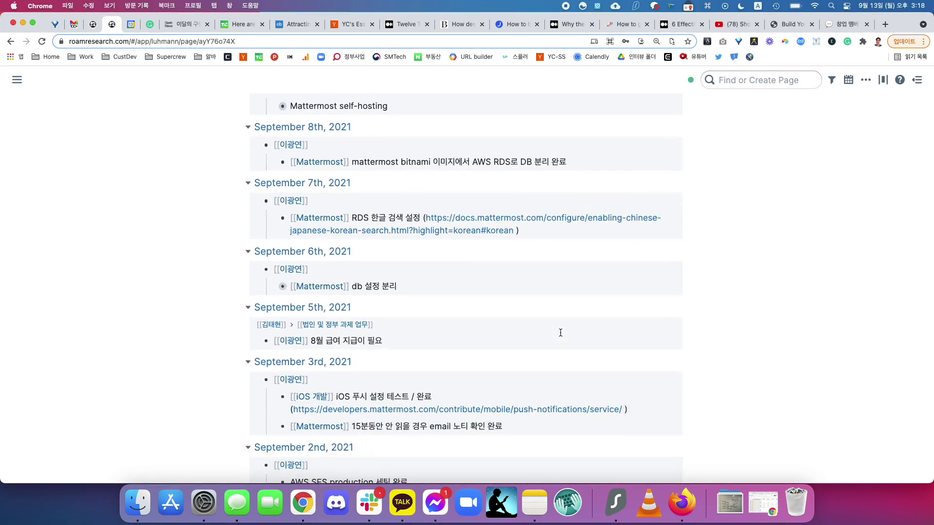
scroll(561, 333, up, 20)
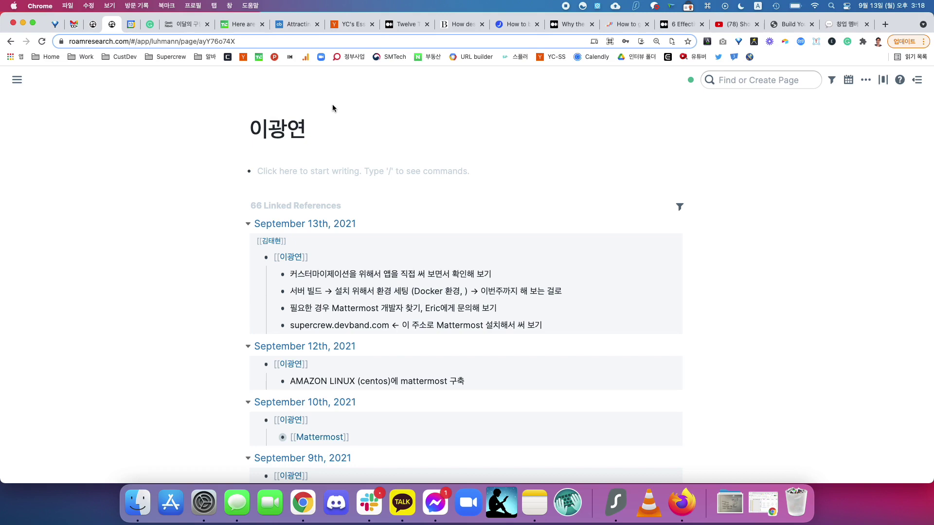
scroll(372, 195, down, 5)
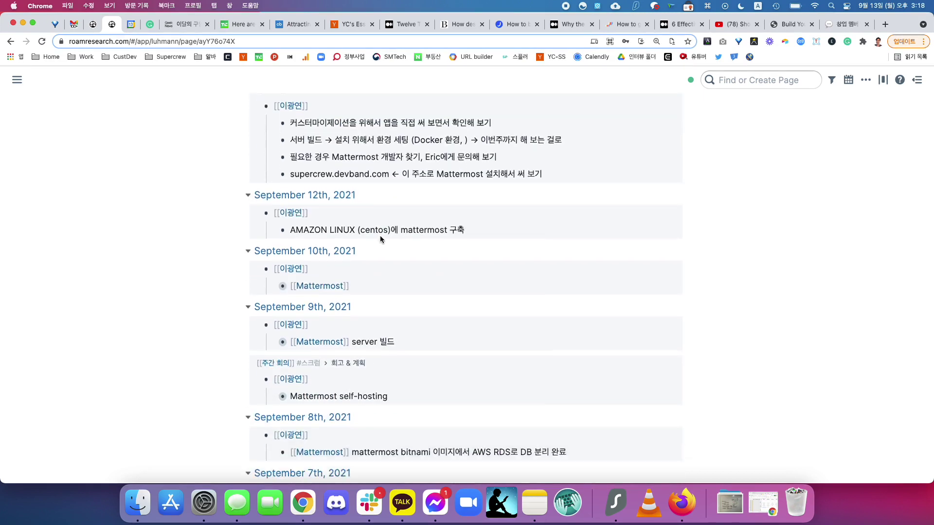
scroll(380, 235, up, 5)
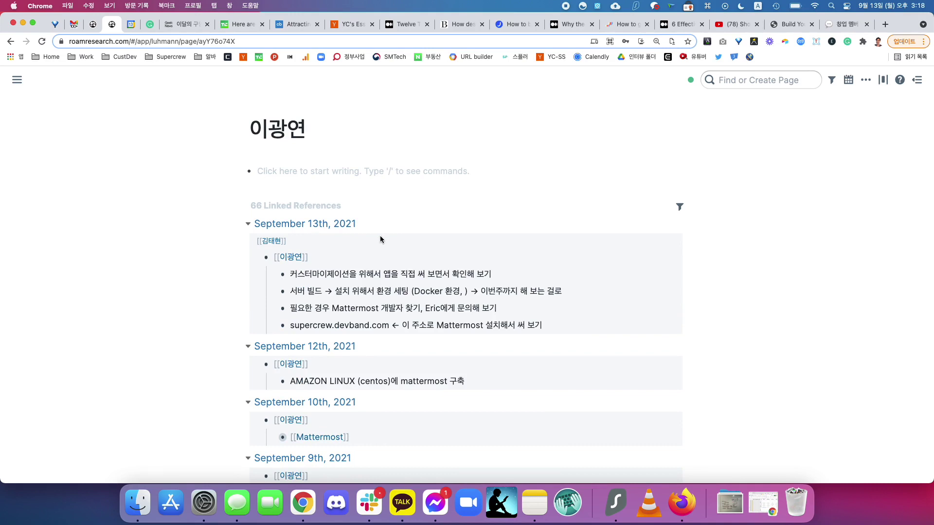
Reopen the September 13th, 2021 daily note from the member page's linked references and examine its 스크럼 block and project notes.
click(341, 224)
scroll(356, 338, down, 2)
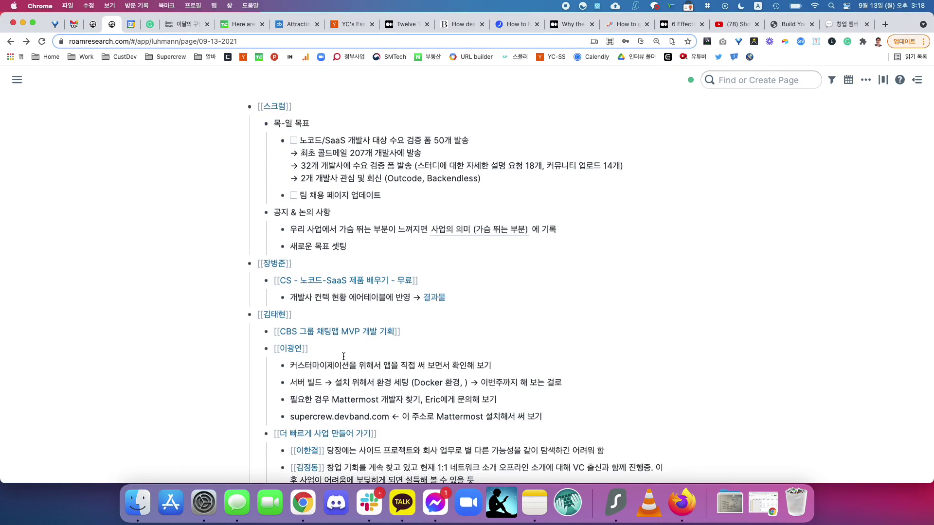
scroll(356, 338, down, 3)
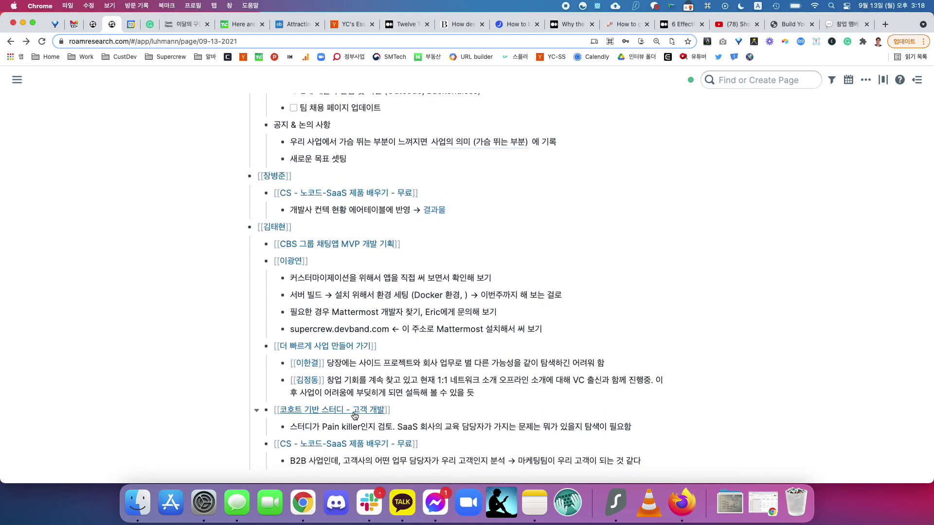
scroll(394, 449, down, 3)
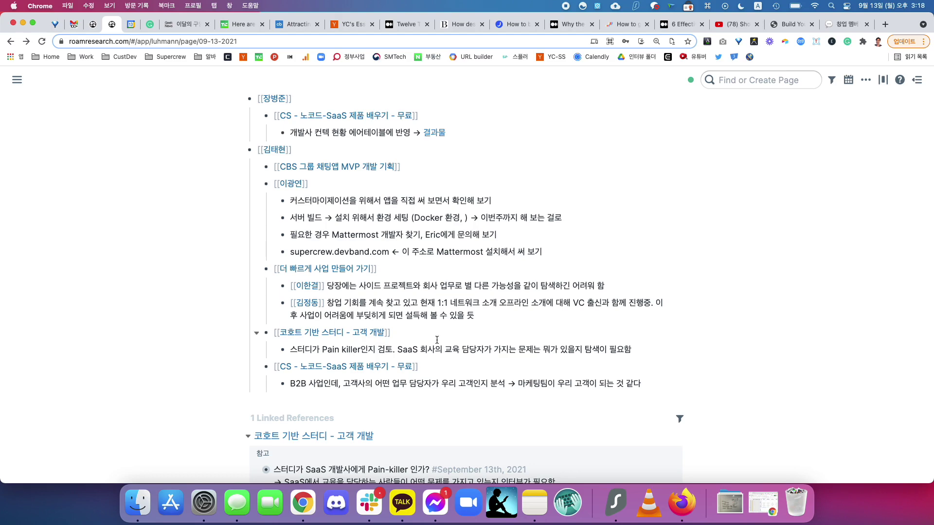
scroll(437, 339, up, 5)
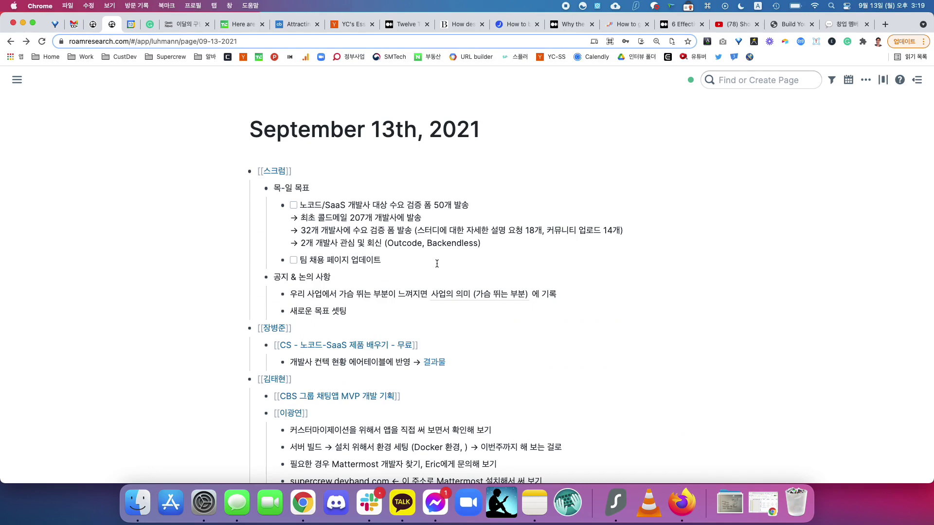
scroll(436, 264, down, 3)
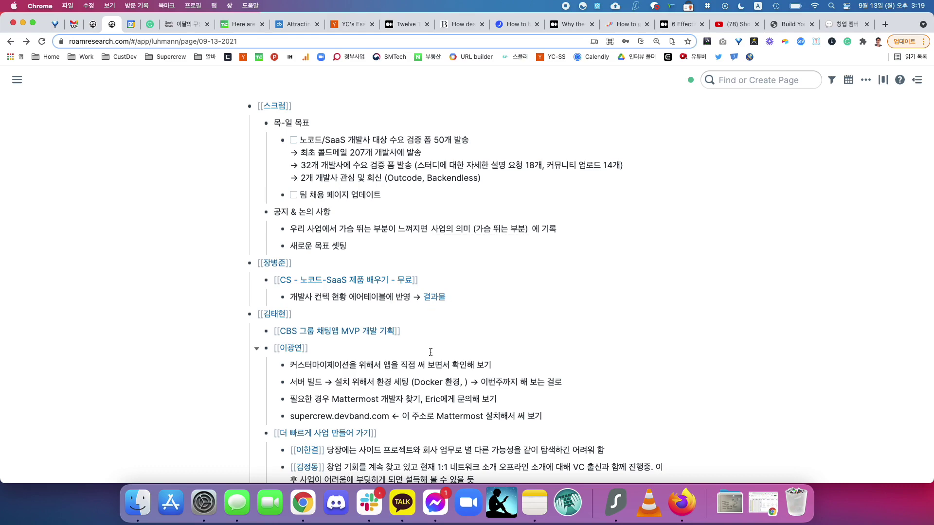
scroll(431, 351, down, 5)
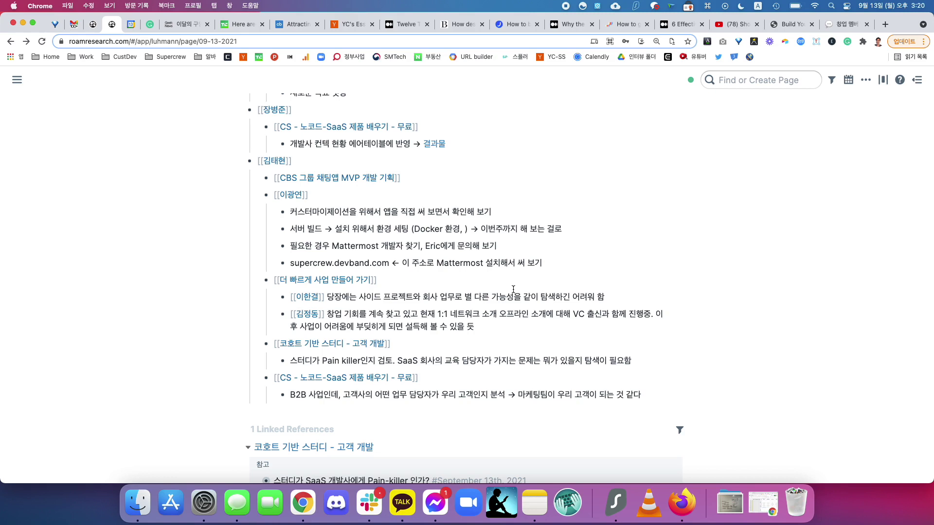
scroll(513, 289, up, 5)
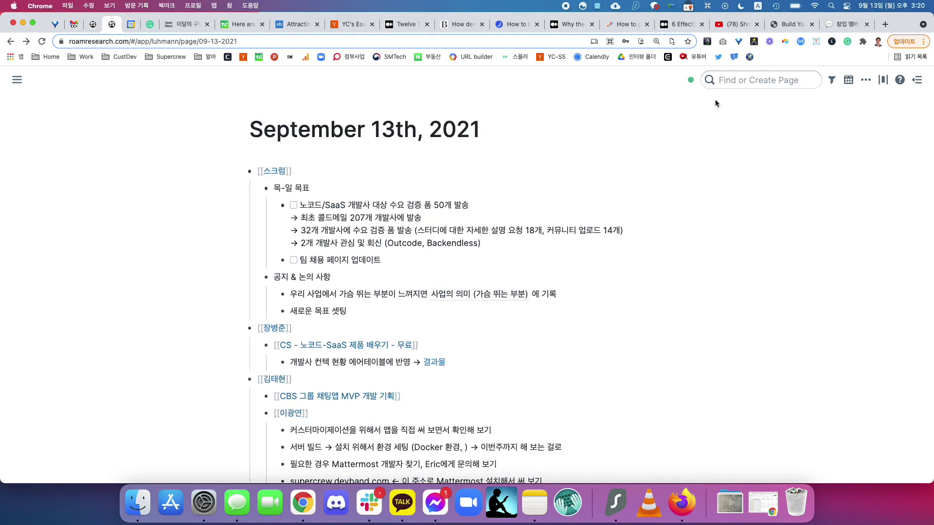
scroll(478, 247, down, 3)
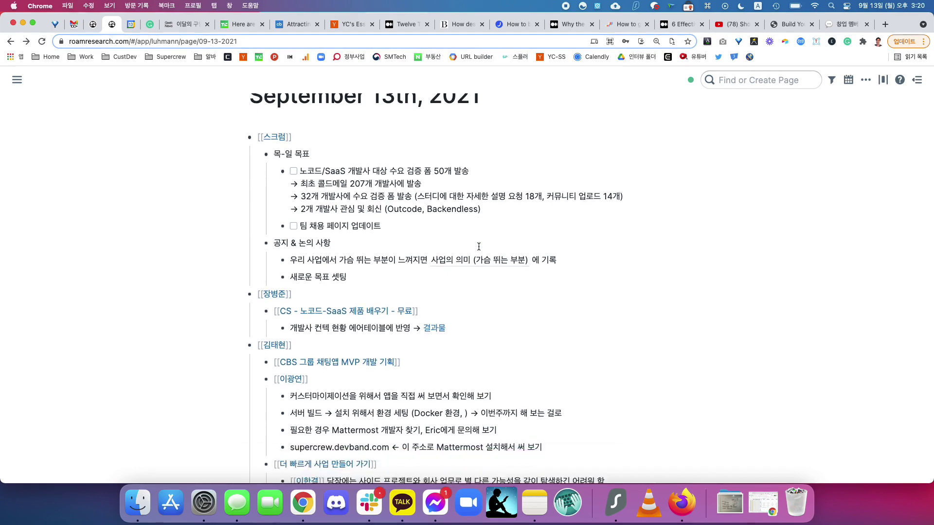
scroll(467, 258, up, 3)
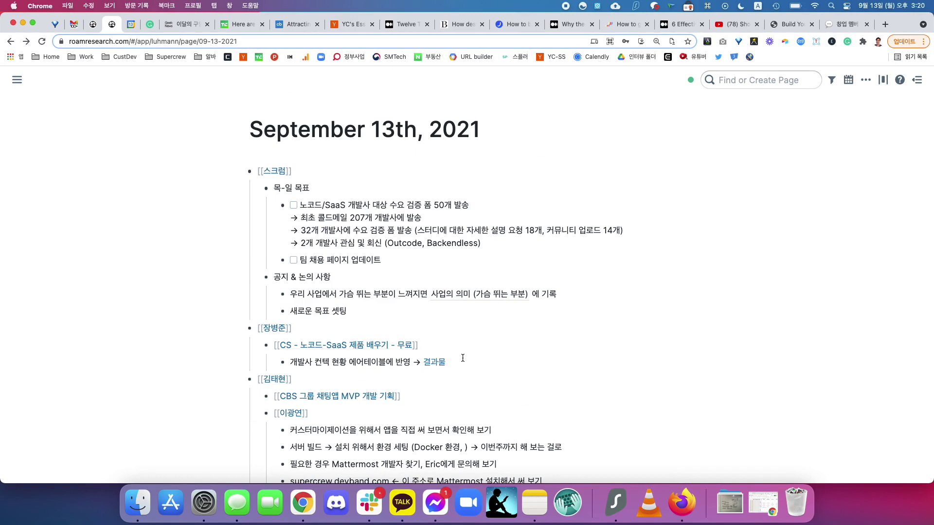
Open the CS - 노코드-SaaS 제품 배우기 - 무료 page side by side with the daily note and examine its outline.
click(360, 347)
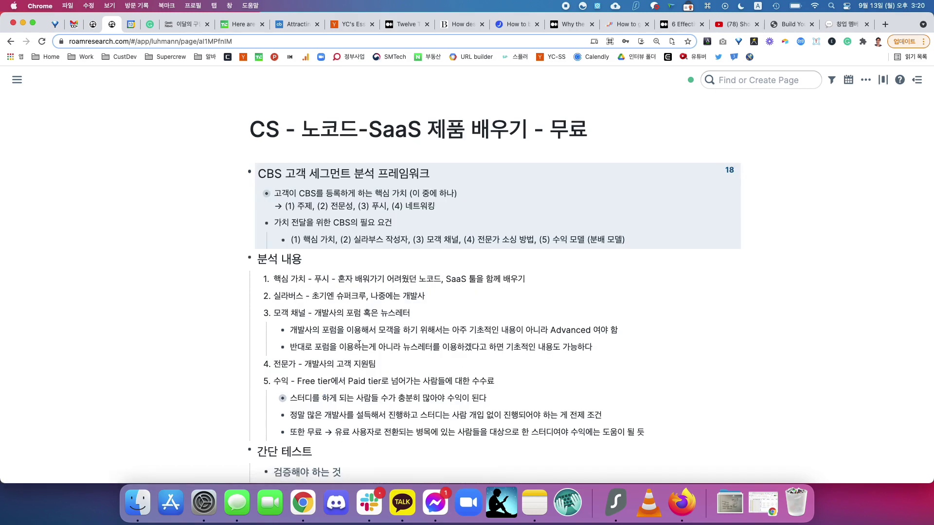
key(super+[)
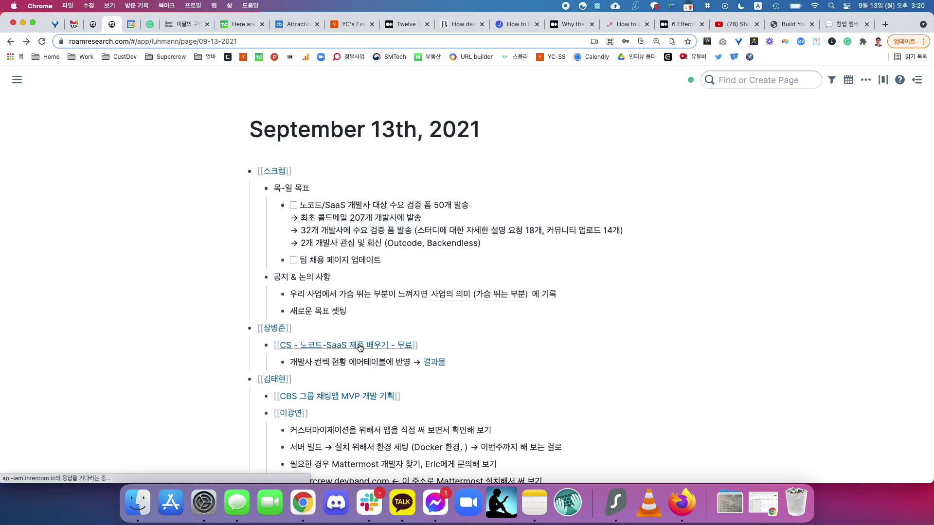
shift+click(331, 345)
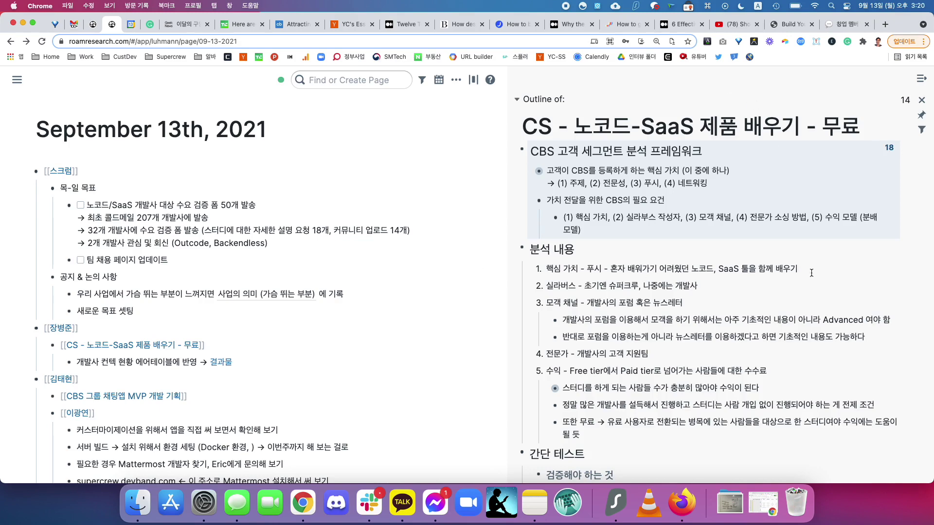
scroll(661, 312, down, 5)
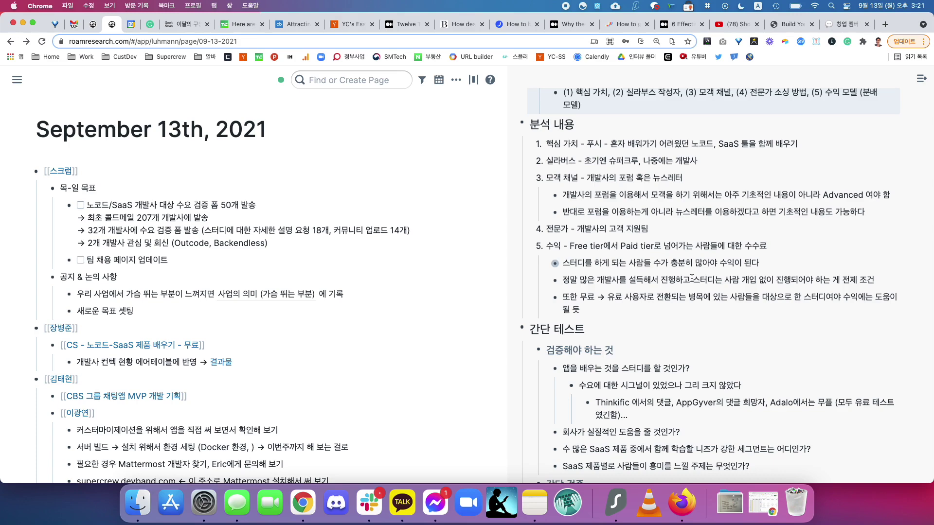
scroll(822, 192, up, 3)
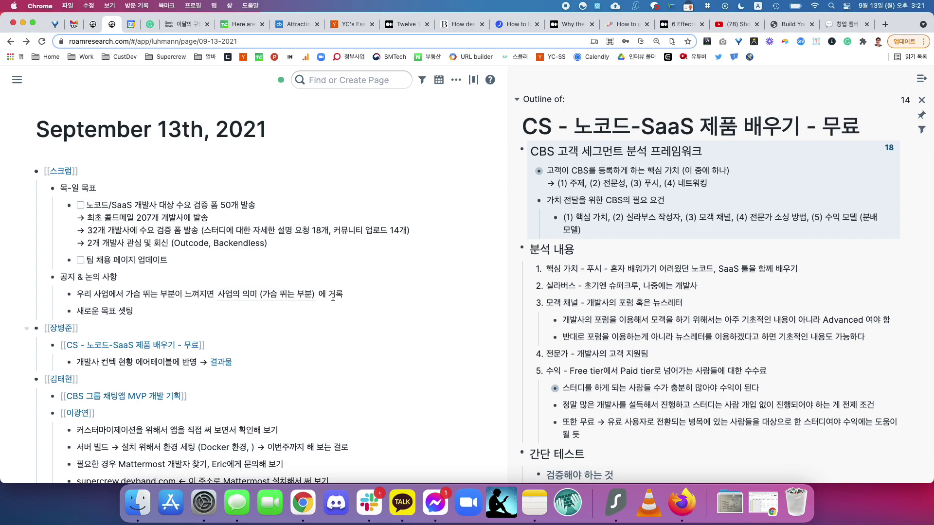
scroll(405, 326, down, 7)
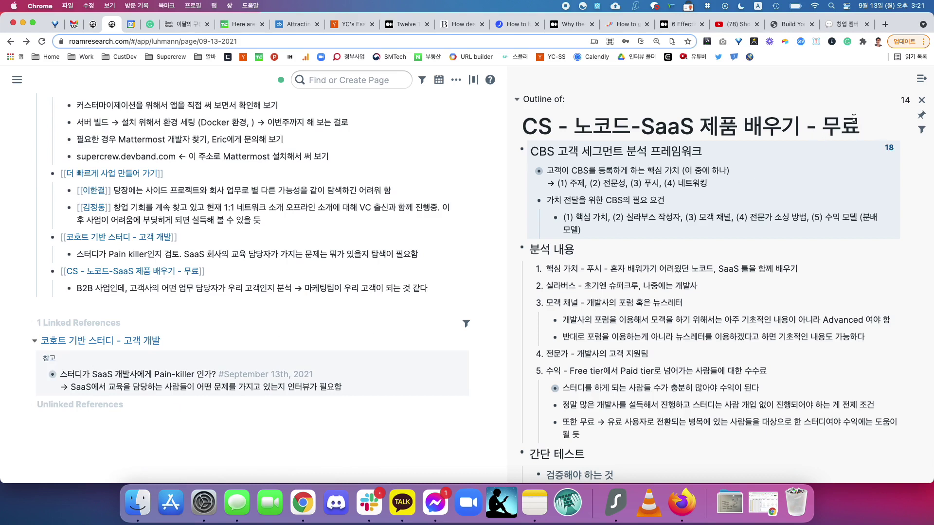
Show the linked references of the side-by-side CS - 노코드-SaaS 제품 배우기 - 무료 page and review the September 2021 entries.
click(905, 107)
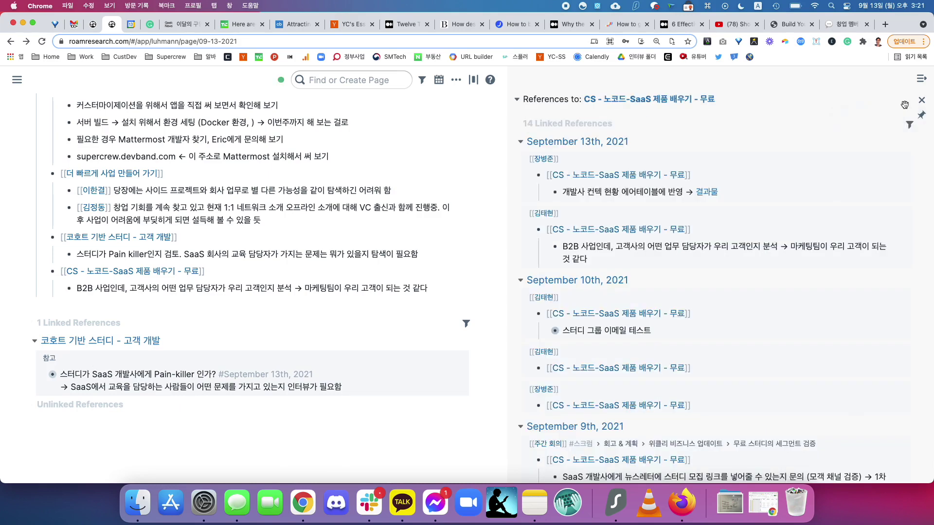
scroll(736, 264, down, 4)
scroll(736, 264, down, 10)
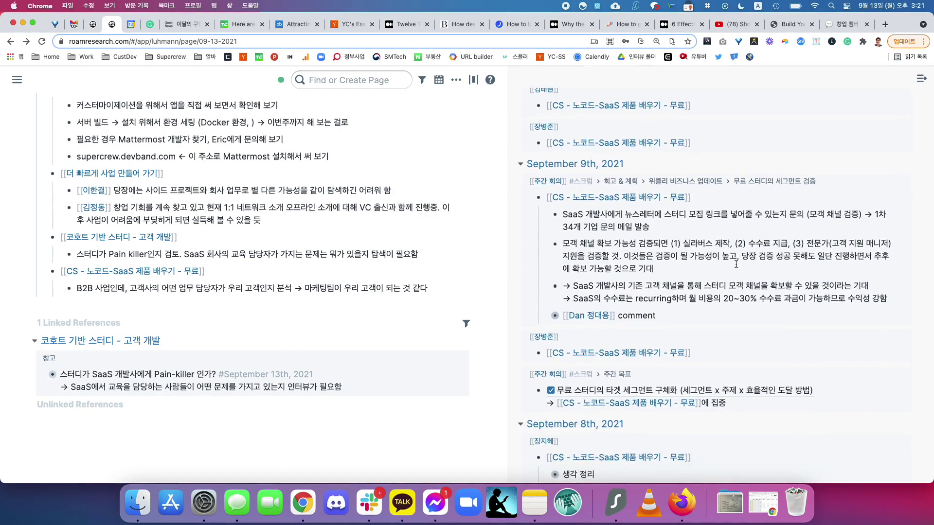
scroll(736, 263, up, 15)
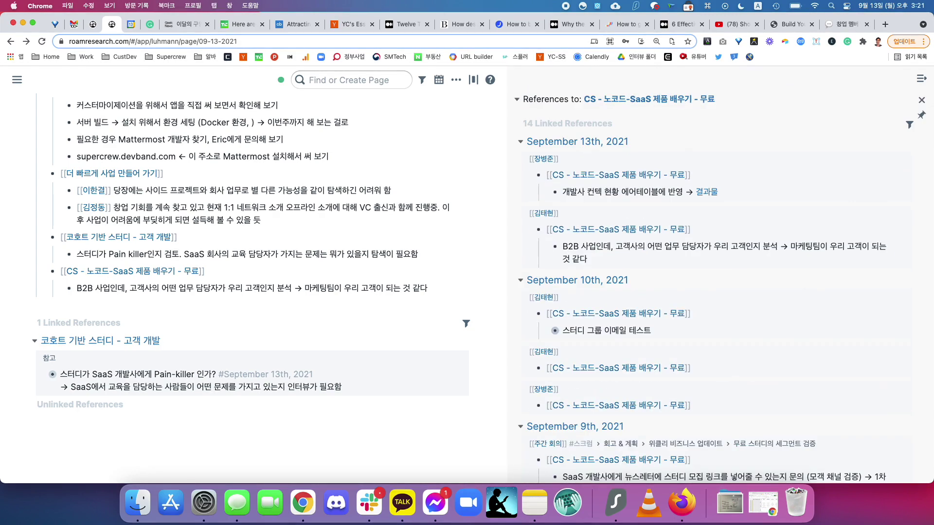
Close the side-by-side linked references of CS - 노코드-SaaS 제품 배우기 - 무료 and review the whole September 13th, 2021 note.
click(921, 100)
scroll(436, 194, up, 7)
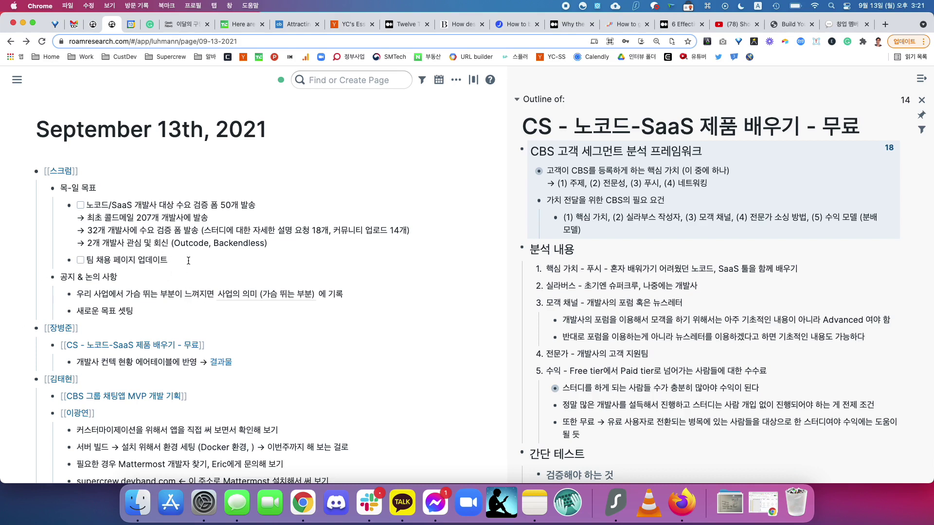
scroll(187, 259, down, 7)
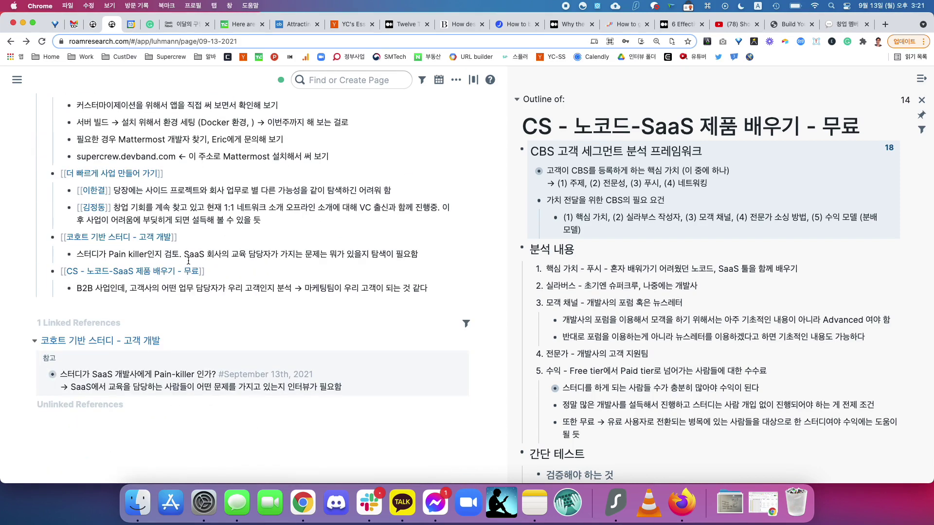
scroll(188, 260, up, 7)
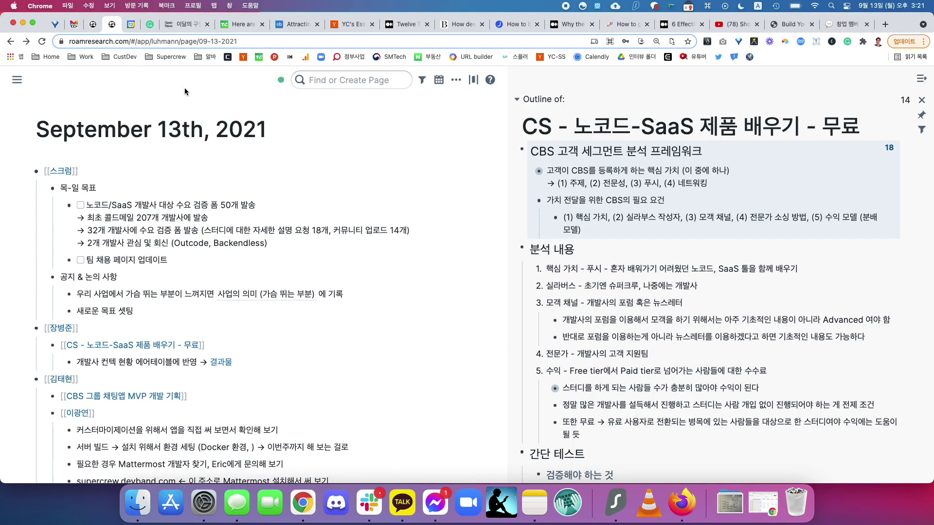
Open the daily notes log and look through the entries from September 13th back to September 10th, 2021.
key(ctrl+shift+d)
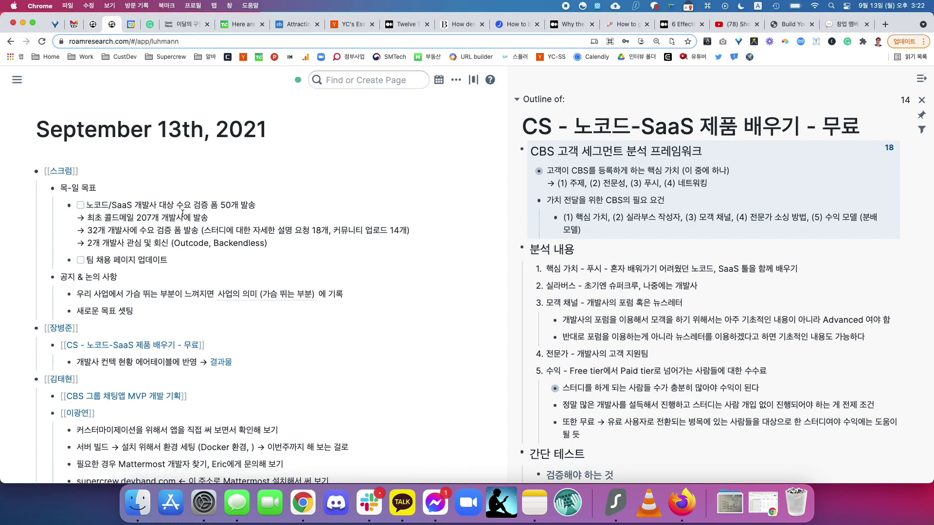
click(197, 207)
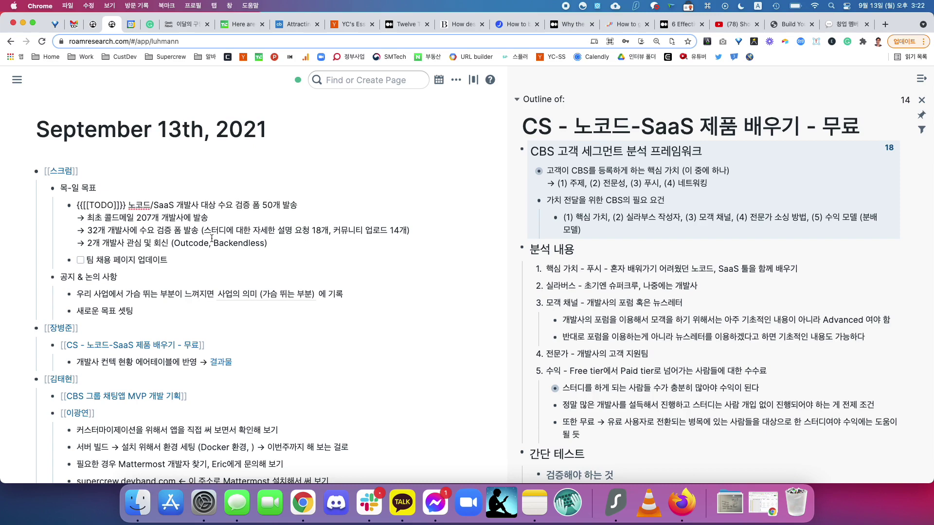
scroll(185, 262, down, 10)
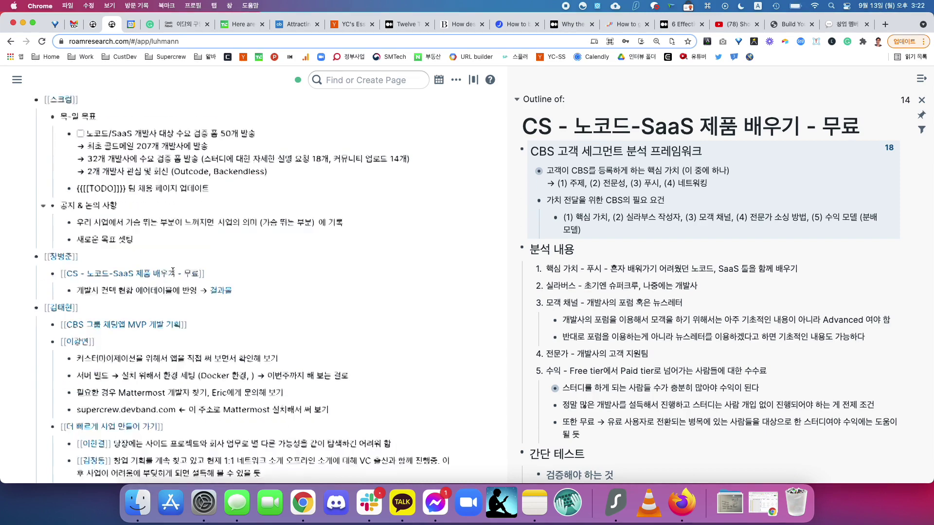
scroll(210, 353, down, 10)
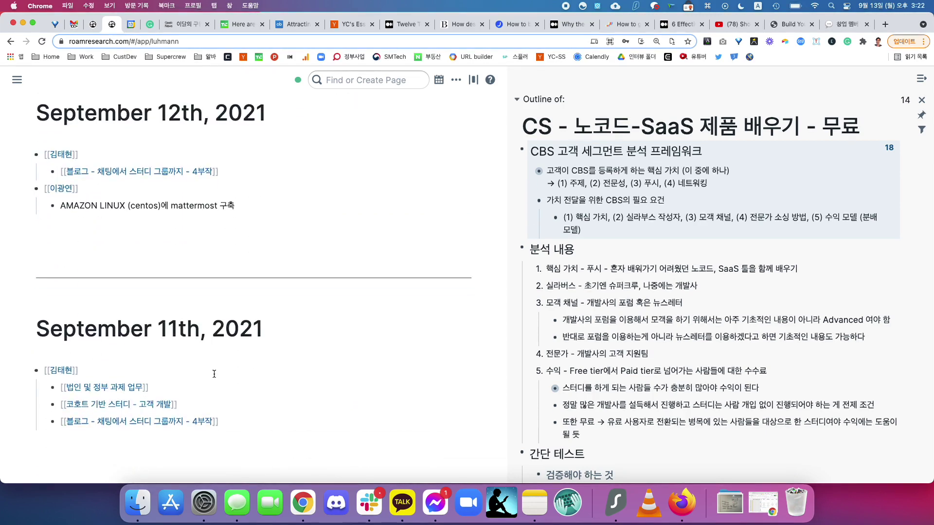
scroll(214, 374, down, 3)
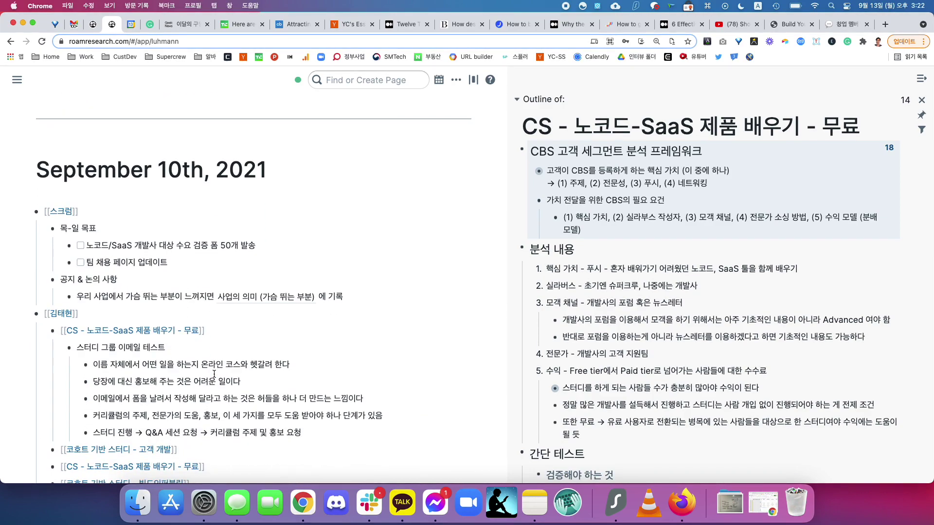
scroll(214, 373, down, 5)
scroll(214, 374, up, 20)
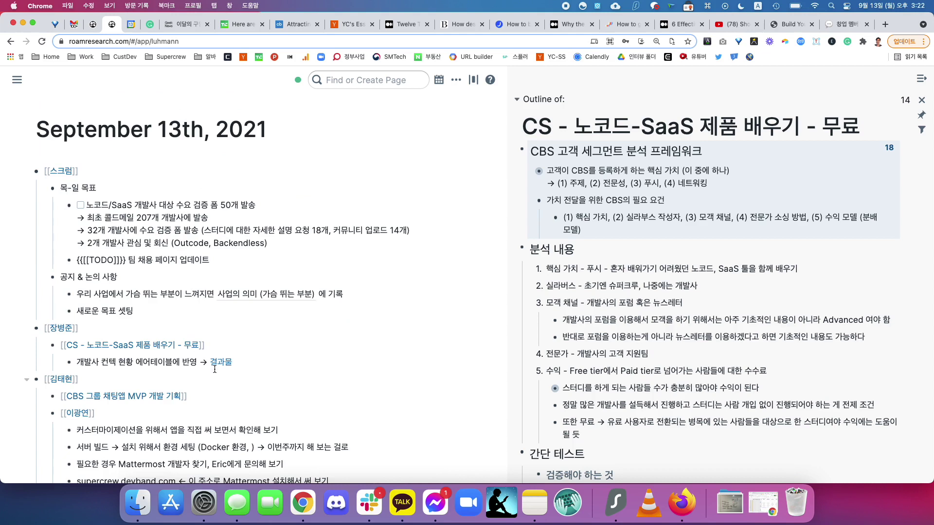
Open the referenced block 사업의 의미 (가슴 뛰는 부분), return to the daily notes and check the block options of the first 목-일 목표 item.
click(243, 296)
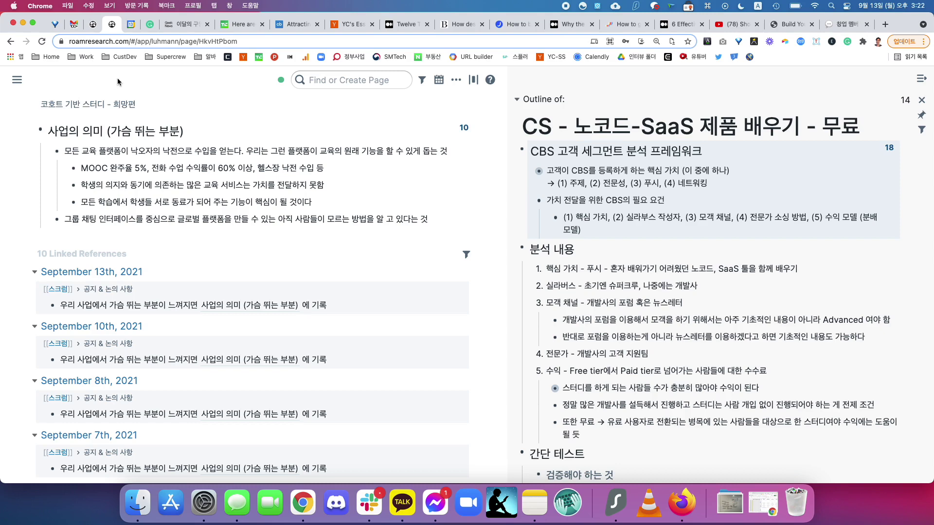
key(ctrl+shift+d)
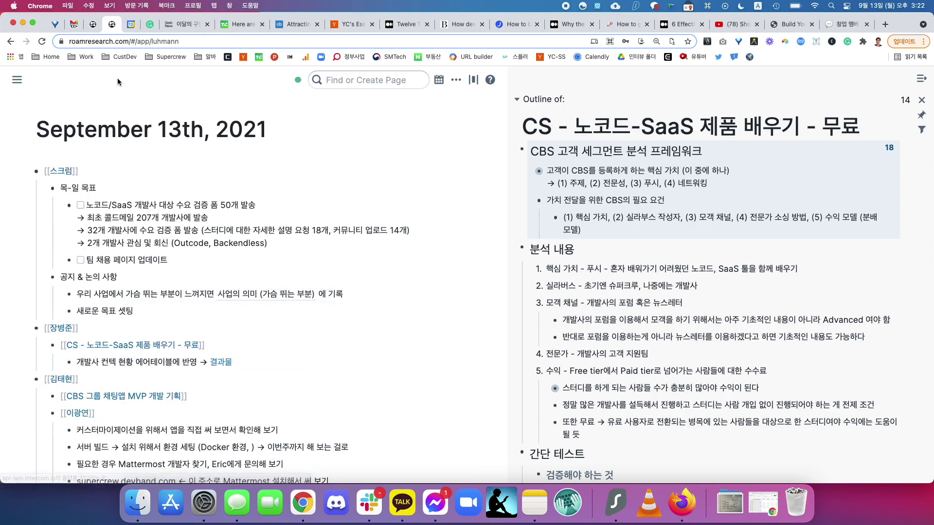
right_click(69, 207)
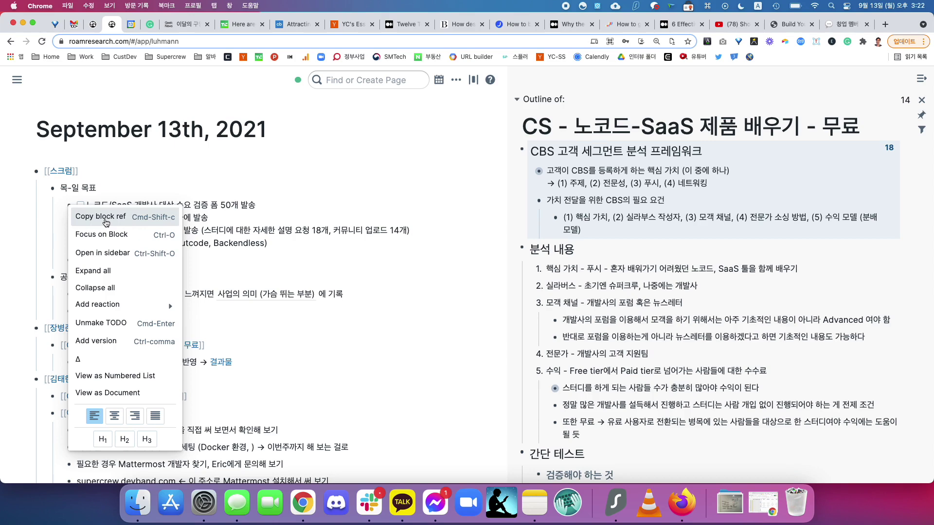
click(285, 187)
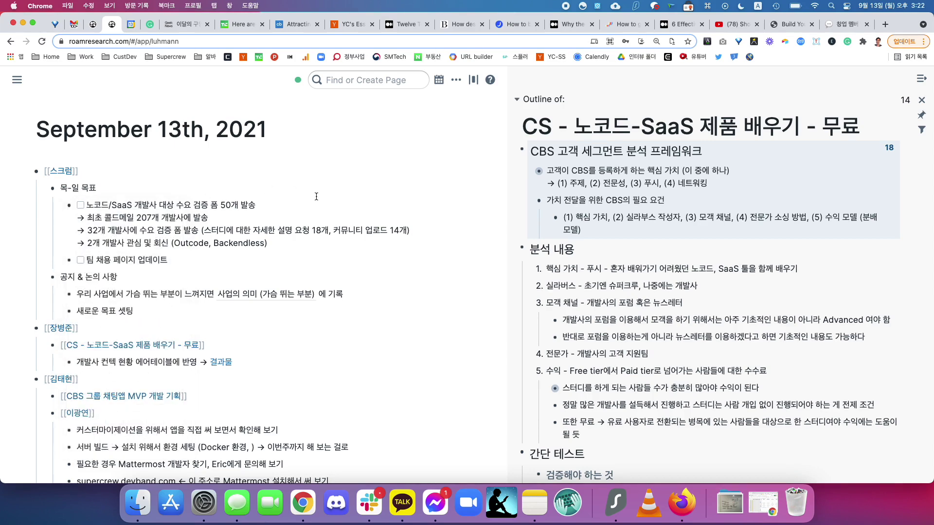
Review the September 13th, 2021 note down to its linked references and back to the goals and 공지 & 논의 사항 items.
scroll(316, 196, down, 15)
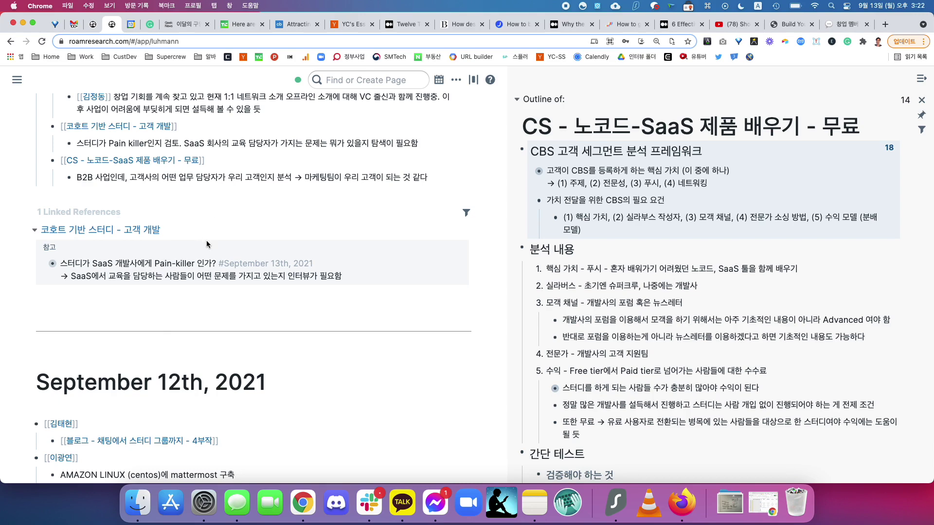
scroll(214, 264, up, 2)
scroll(214, 264, up, 8)
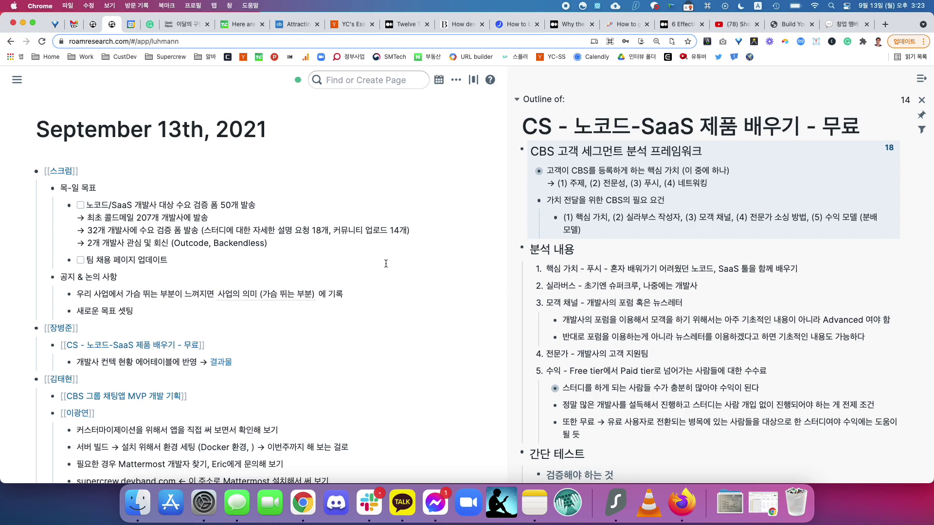
click(302, 263)
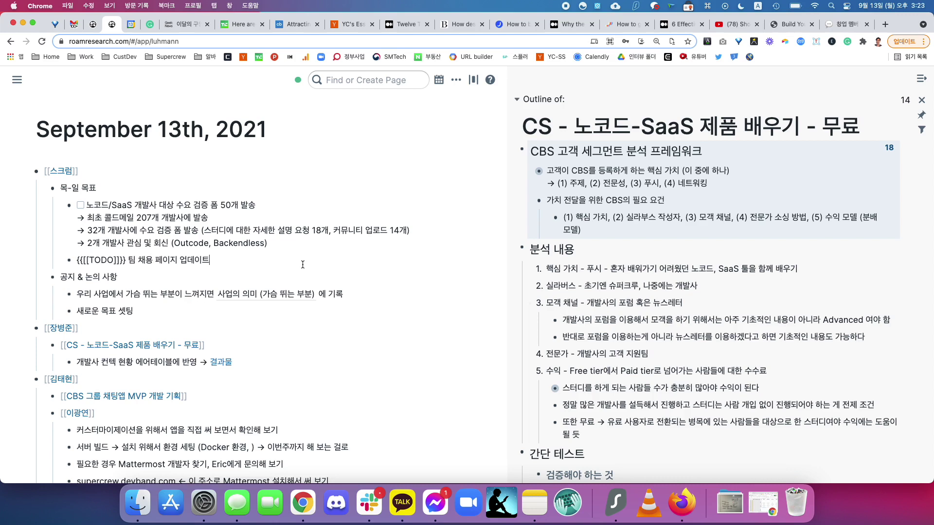
click(248, 278)
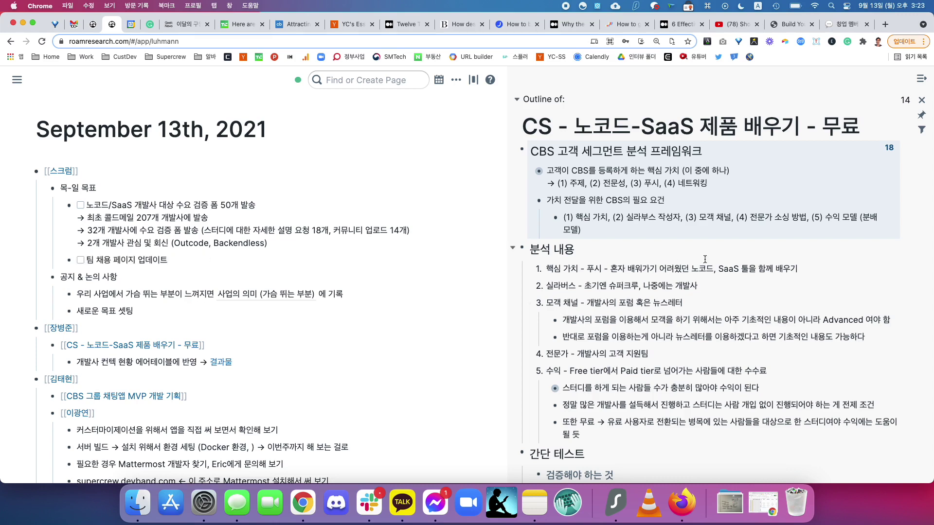
Examine the side-by-side outline of CS - 노코드-SaaS 제품 배우기 - 무료 and close it.
scroll(705, 259, down, 5)
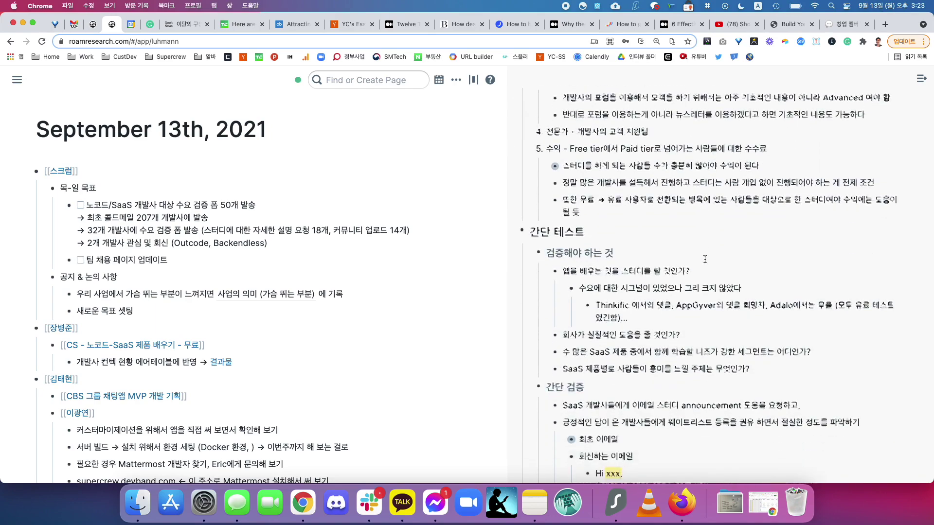
scroll(704, 259, up, 6)
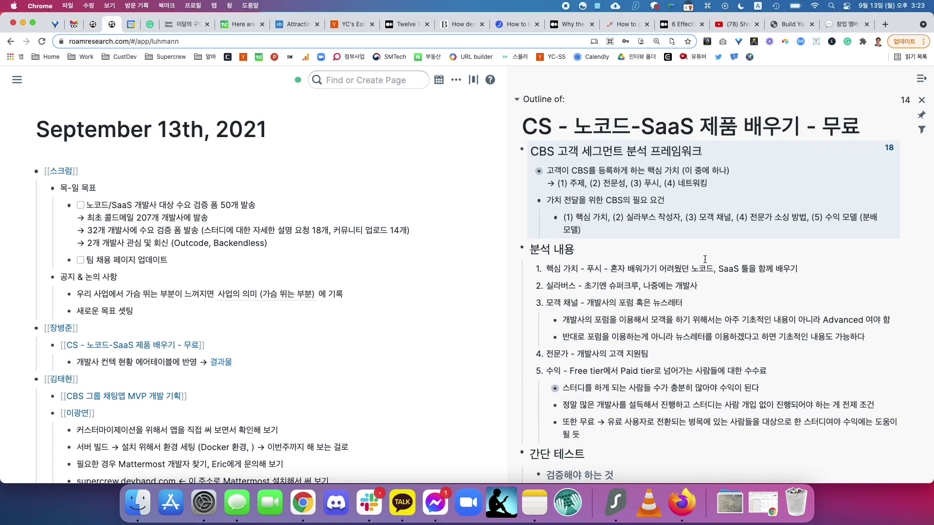
scroll(704, 259, down, 12)
click(921, 99)
Search for "templ" and open the roam/templates page.
click(786, 80)
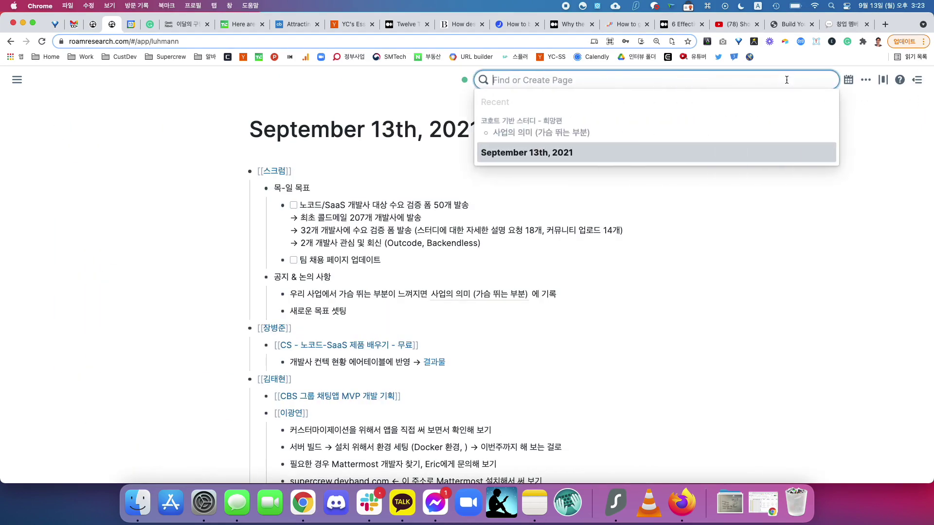
text(te)
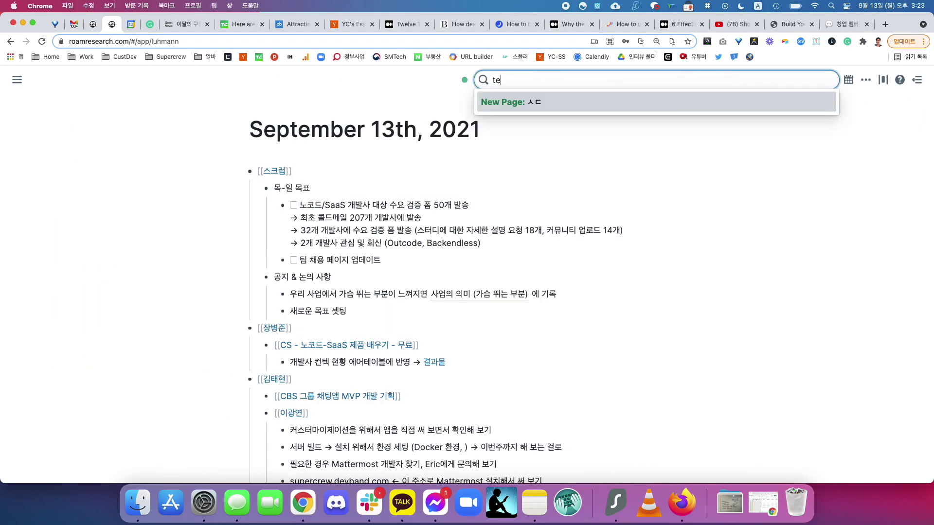
text(mpl)
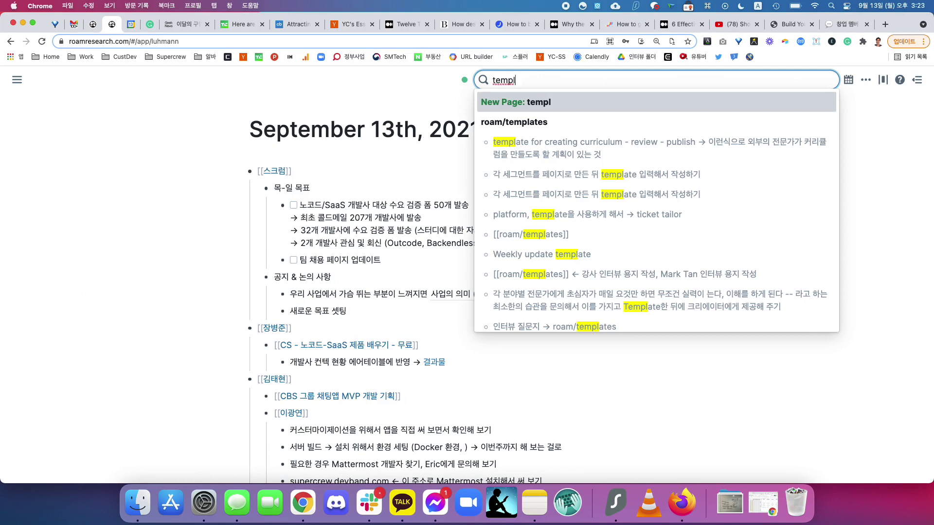
key(Down)
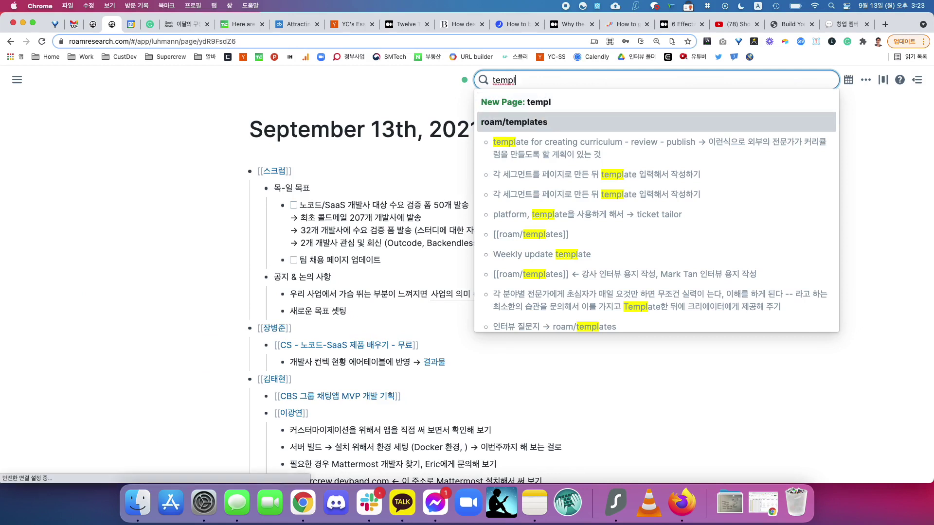
key(Return)
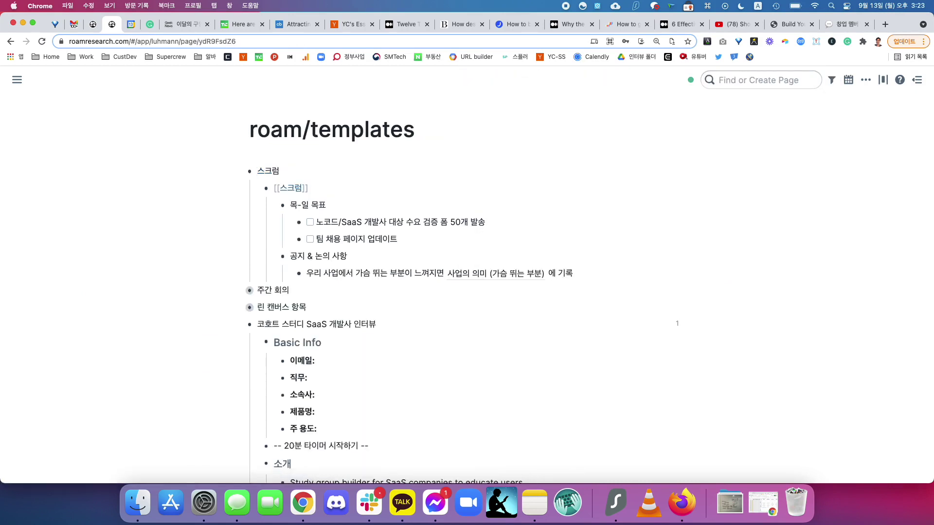
Re-enter 스 in the 스크럼 template's title and return to the daily notes.
double_click(277, 171)
key(Left)
key(Delete)
text(스)
key(ctrl+shift+d)
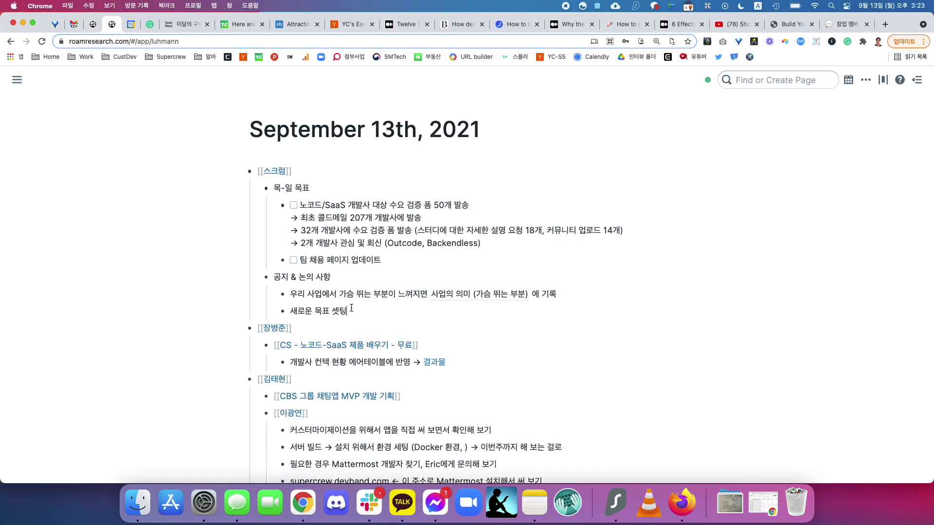
Add a new block below 새로운 목표 셋팅 in the September 13th note and insert the 스크럼 template into it.
key(Return)
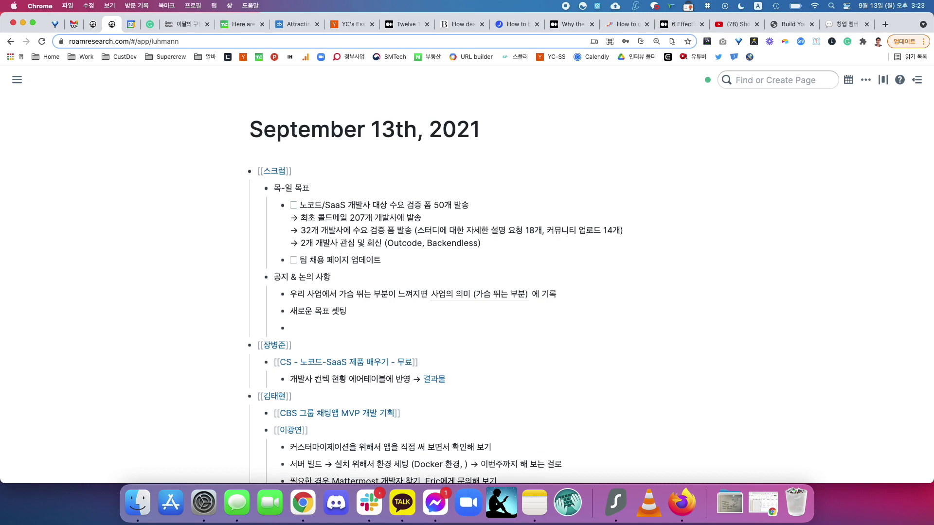
text(;;)
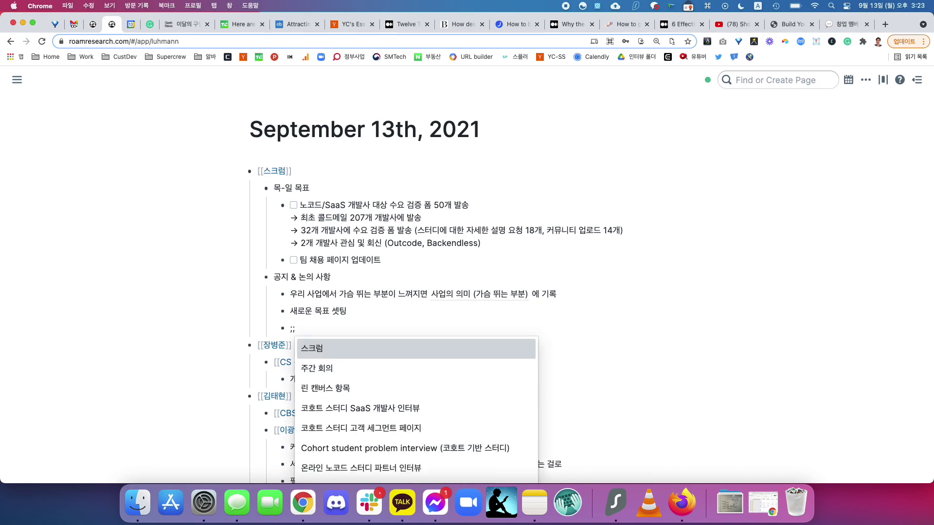
key(Down)
key(Down)
key(Down)
key(Down)
key(Down)
key(Down)
key(Up)
key(Up)
key(Up)
key(Up)
key(Up)
key(Up)
key(Down)
key(Up)
key(Return)
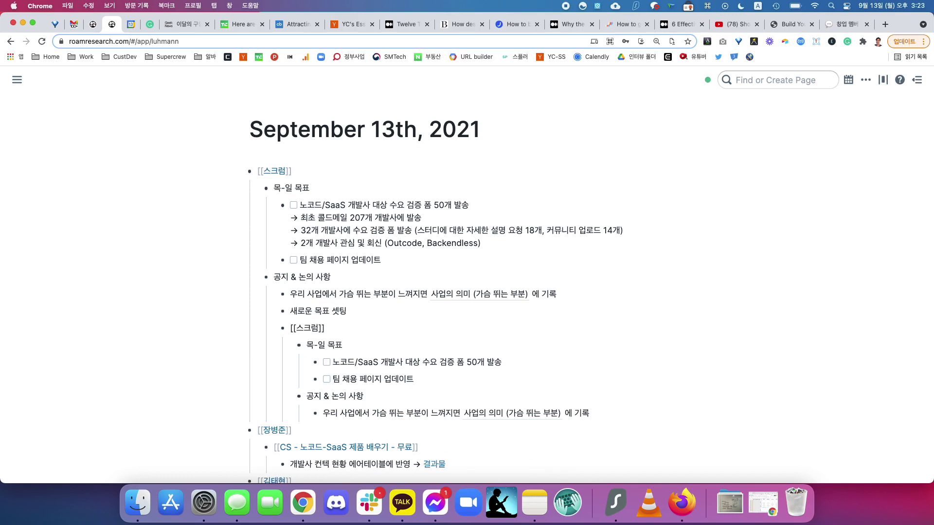
Delete the inserted 스크럼 template block with all its nested items from under 공지 & 논의 사항.
key(shift+Up)
key(shift+Up)
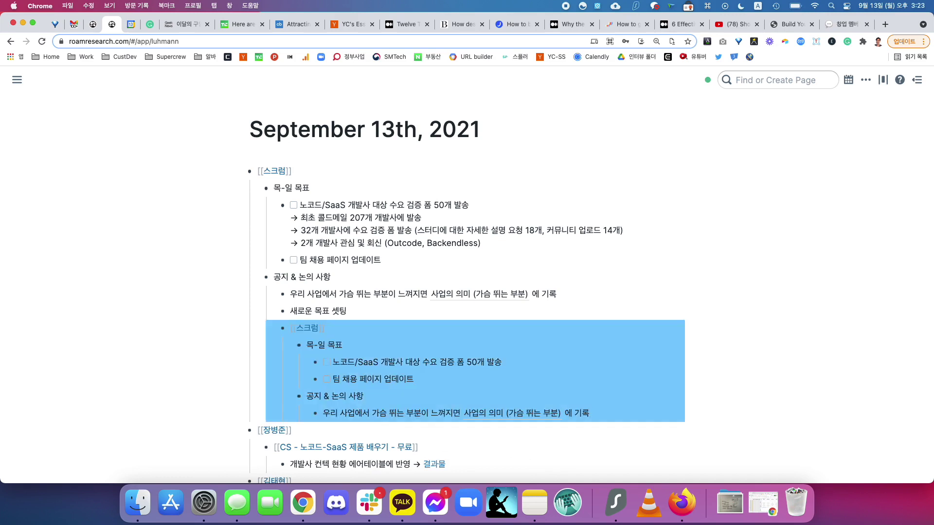
key(BackSpace)
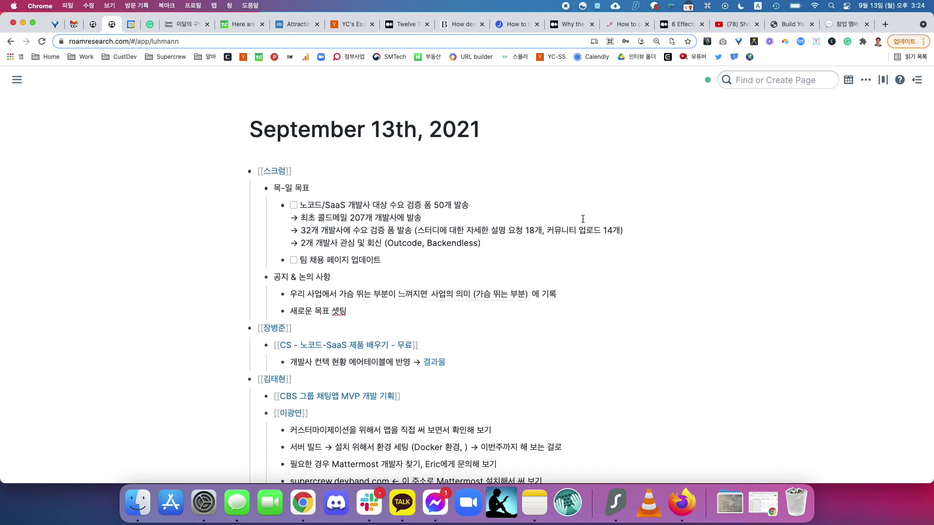
Examine the members' project notes and the linked references of the September 13th, 2021 daily note.
scroll(582, 218, down, 10)
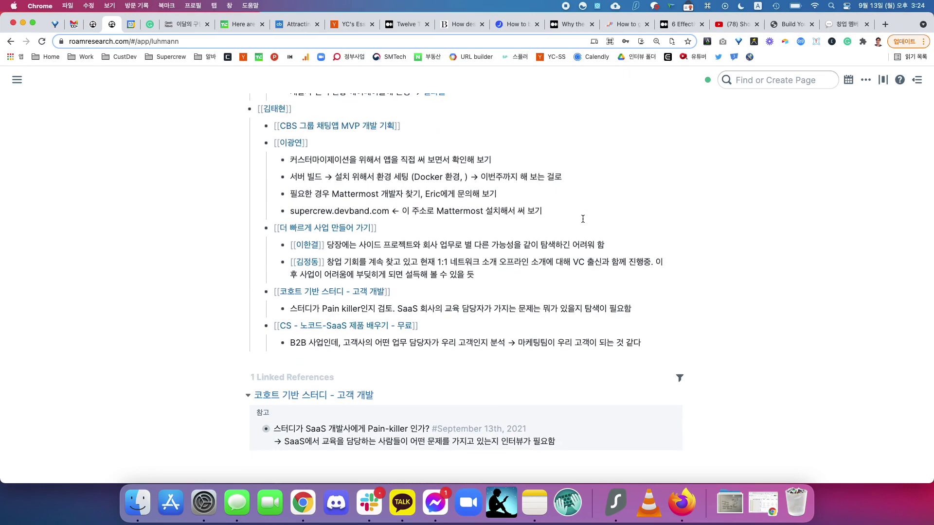
scroll(583, 219, down, 5)
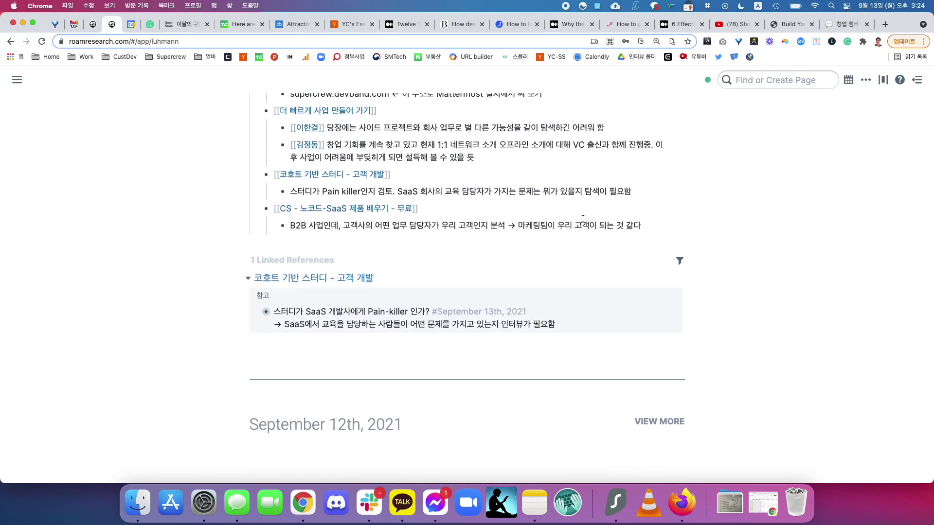
scroll(582, 219, up, 15)
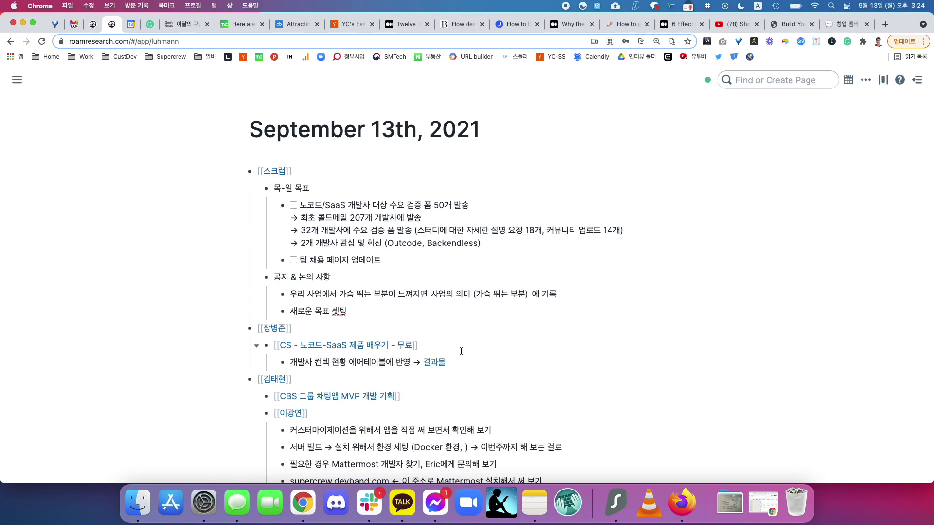
scroll(461, 350, down, 5)
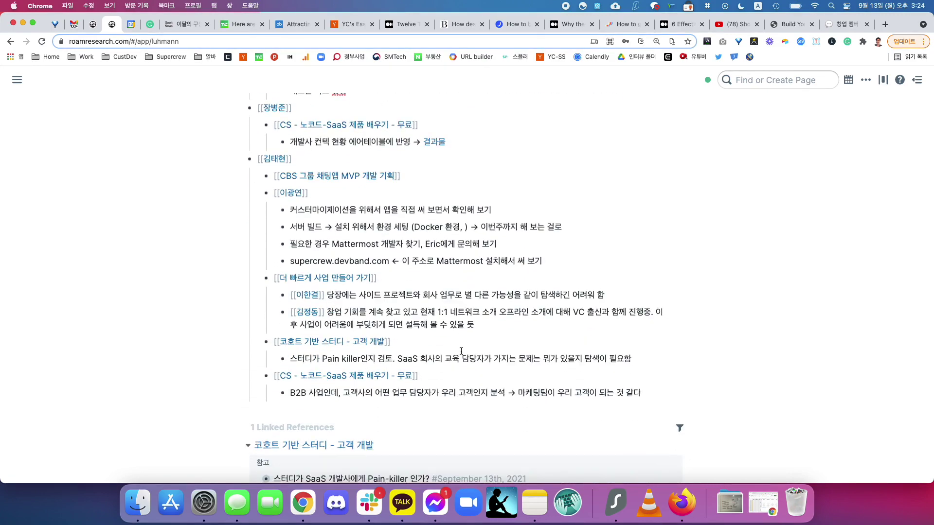
scroll(461, 351, up, 5)
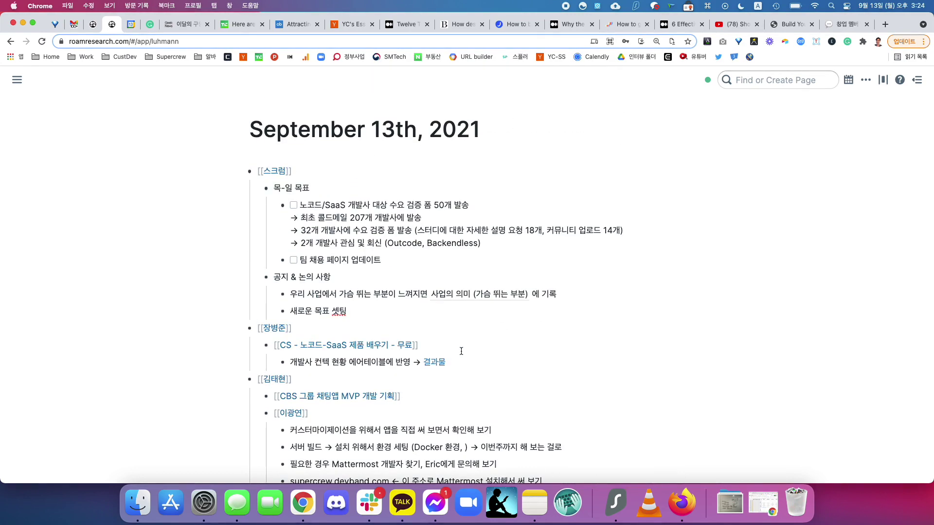
Open the CS - 노코드-SaaS 제품 배우기 - 무료 page side by side with the September 13th, 2021 daily note.
shift+click(391, 345)
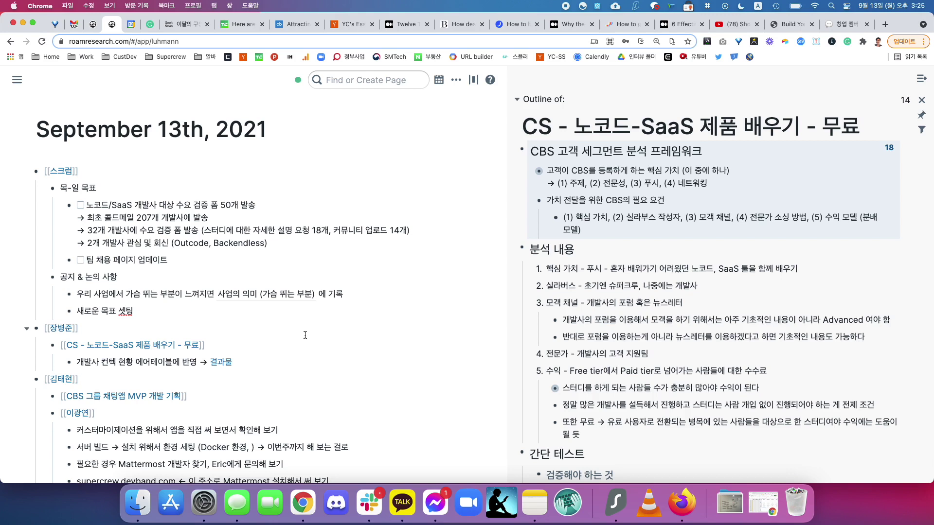
key(Return)
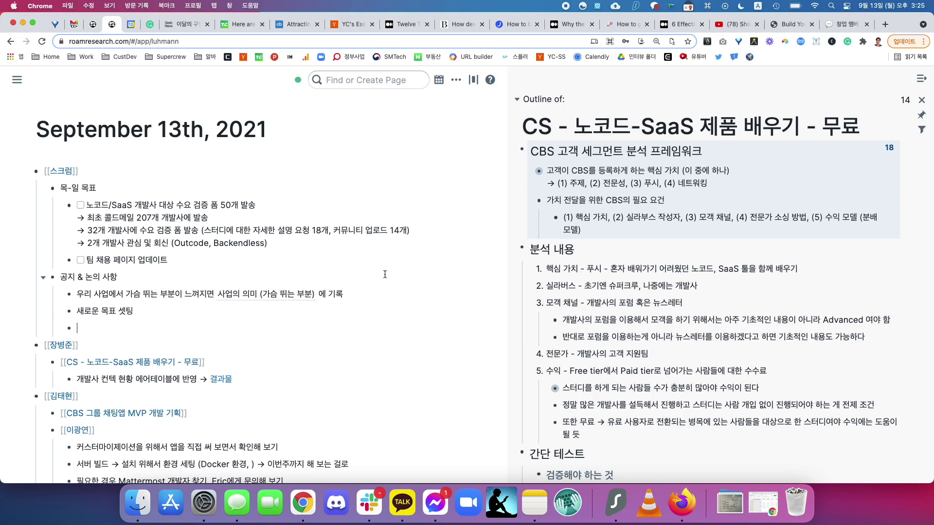
key(BackSpace)
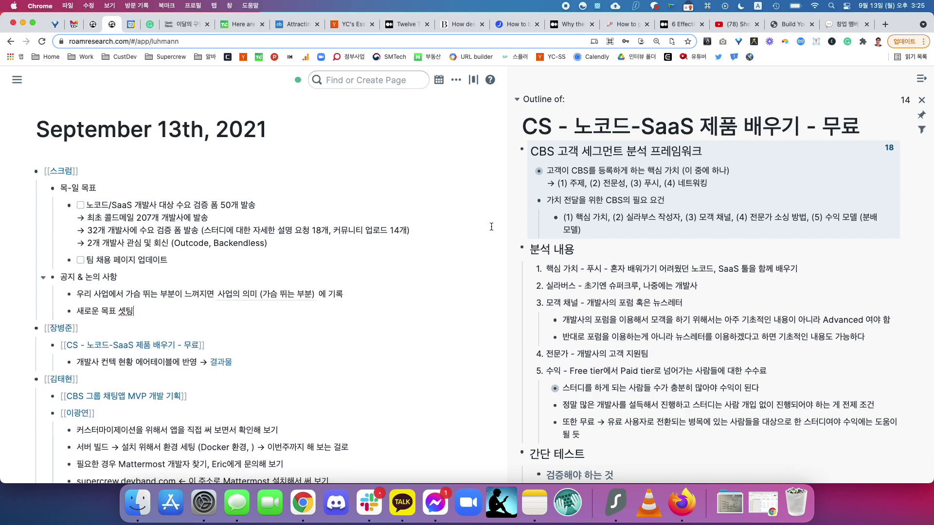
click(666, 224)
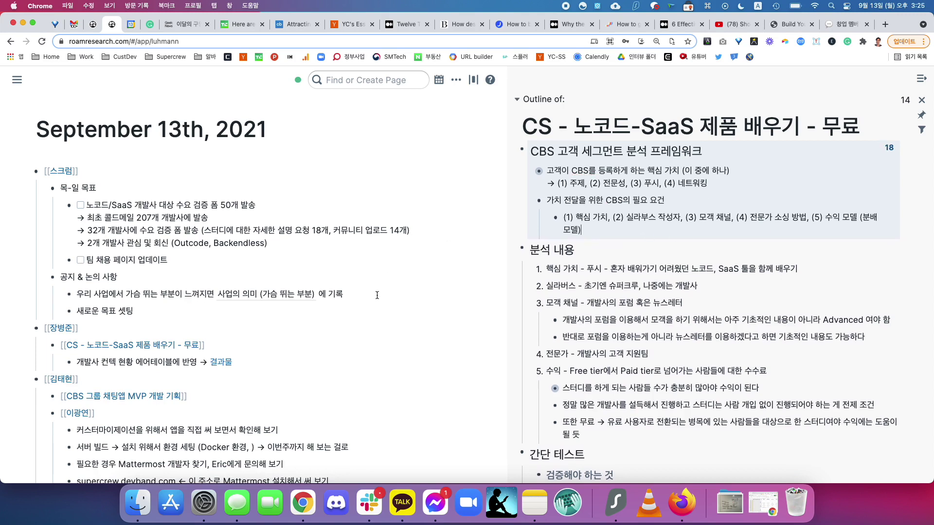
Copy the block reference of 공지 & 논의 사항 and insert it in a new block below 새로운 목표 셋팅.
click(253, 311)
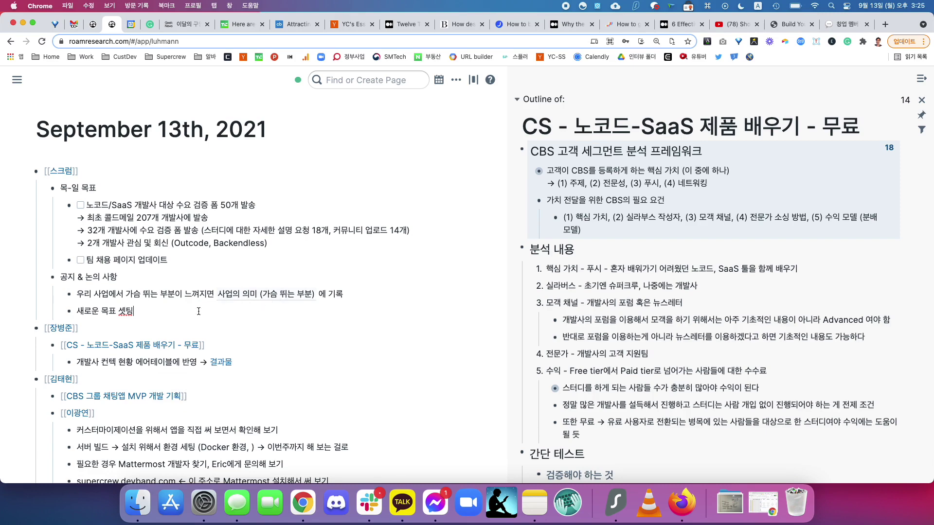
right_click(54, 280)
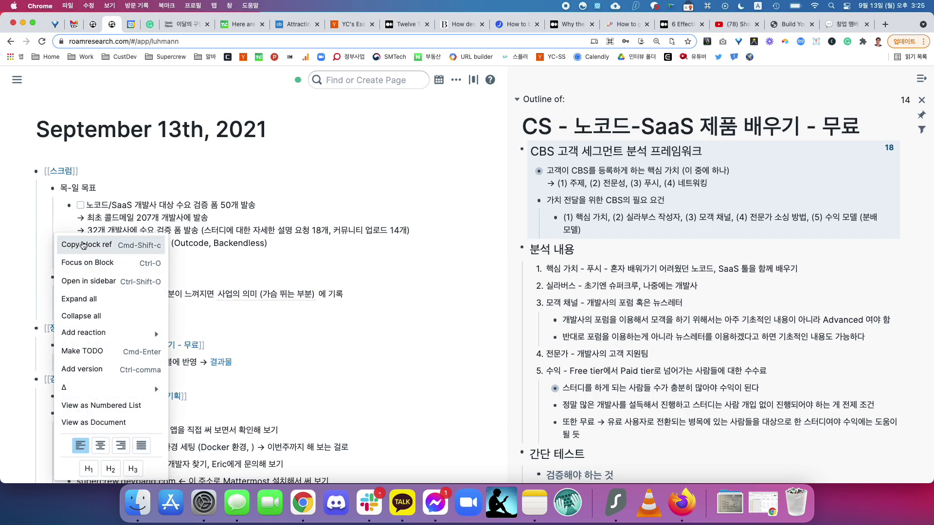
click(83, 245)
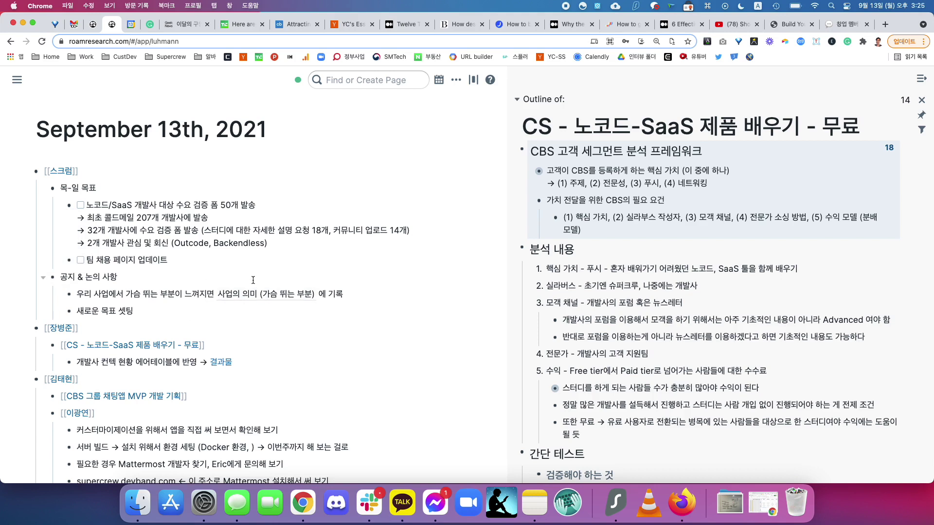
click(175, 313)
key(Return)
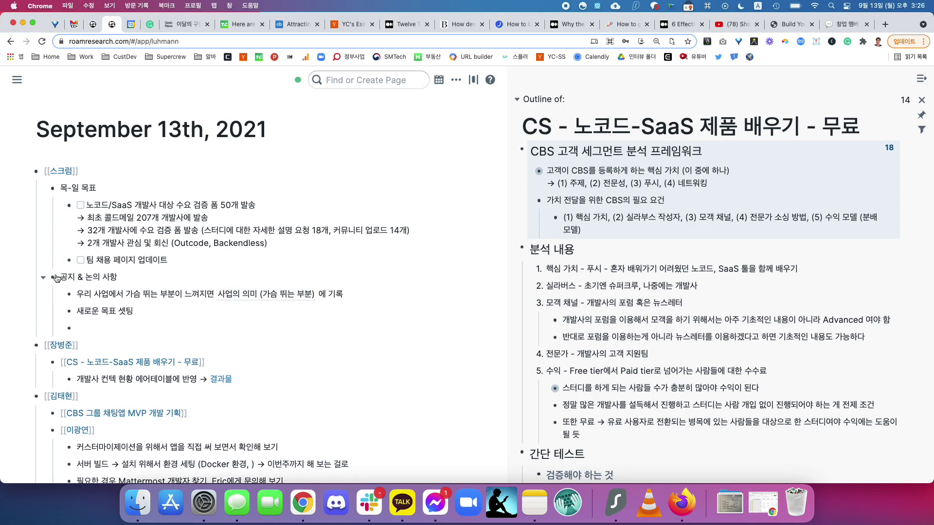
drag(57, 278, 83, 328)
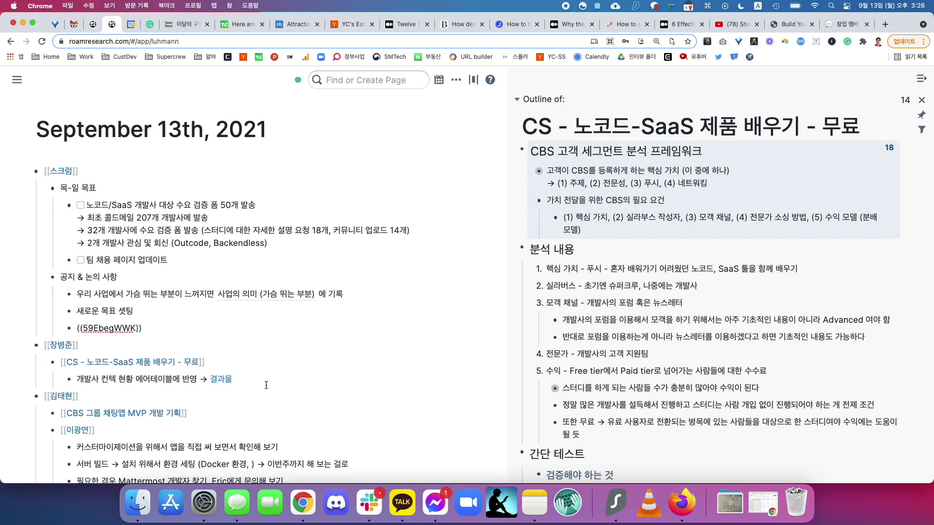
key(Up)
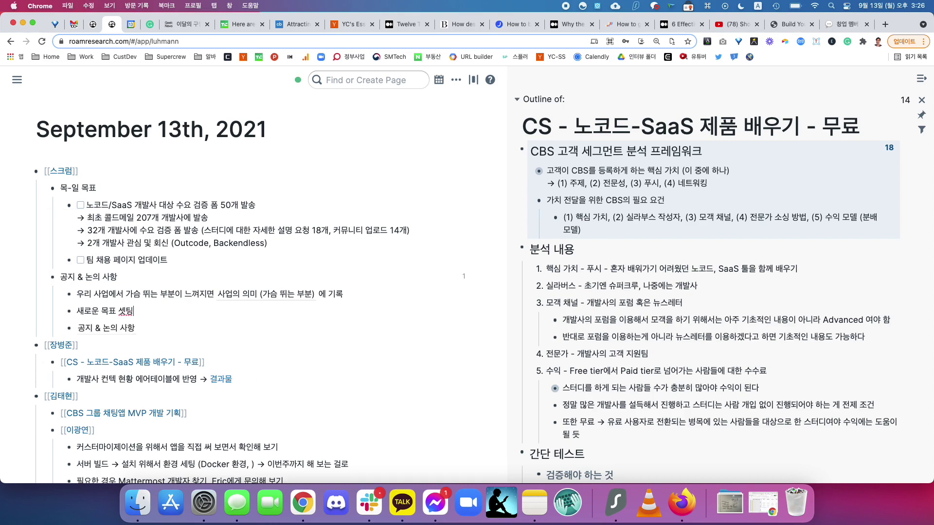
Add 22 to the original 공지 & 논의 사항 block as a trial edit and erase it again.
key(Up)
key(Up)
text(2)
text(2)
key(BackSpace)
key(BackSpace)
key(BackSpace)
Delete the 공지 & 논의 사항 block reference below 새로운 목표 셋팅.
key(Down)
key(Down)
key(Down)
key(BackSpace)
key(BackSpace)
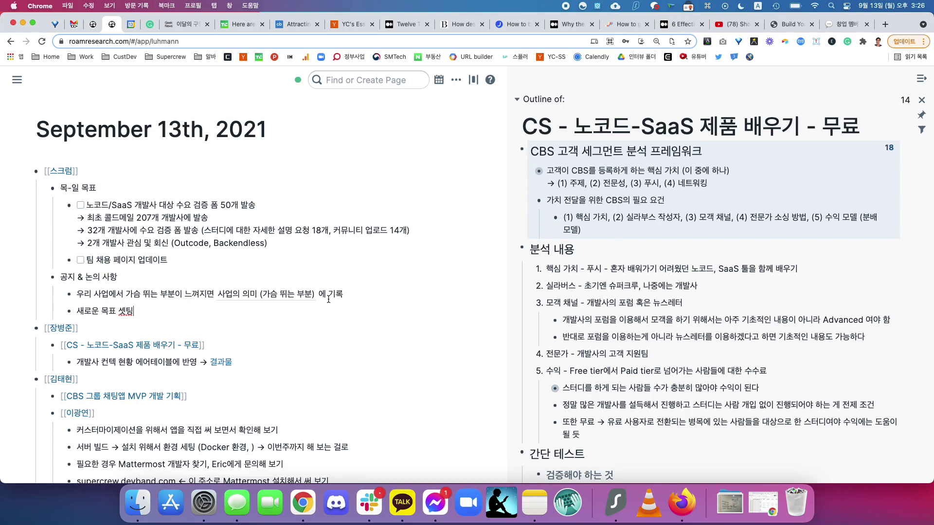
Add a Block Embed of 공지 & 논의 사항 in a new block at the same level as the original, using the copied block reference.
key(Return)
key(shift+Tab)
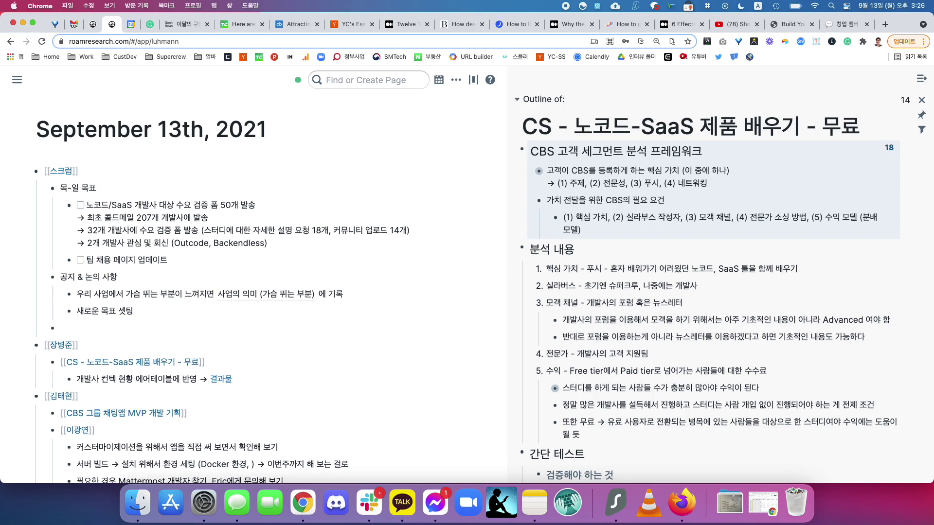
text(/)
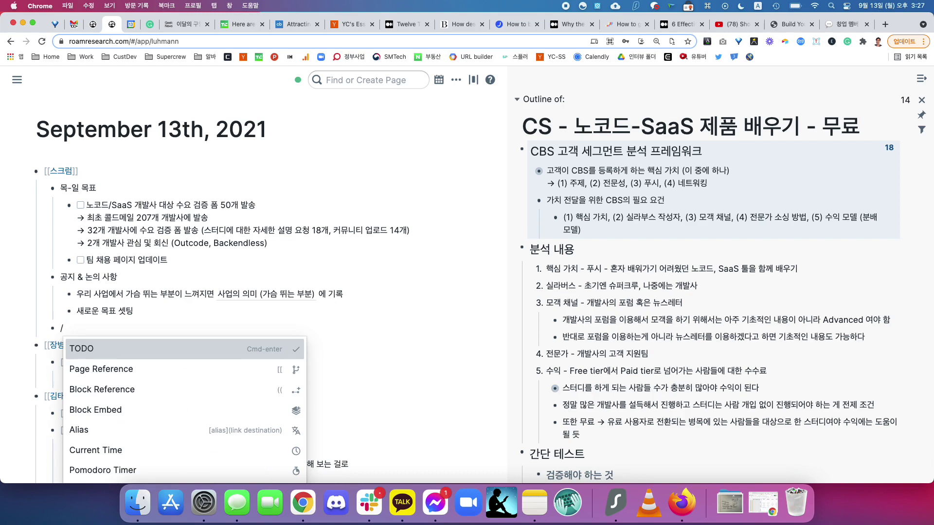
text(em)
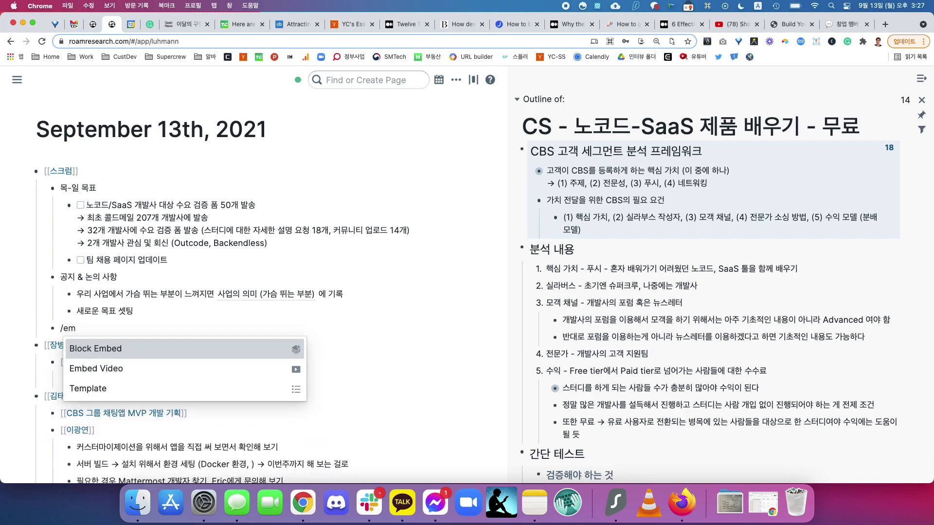
key(Return)
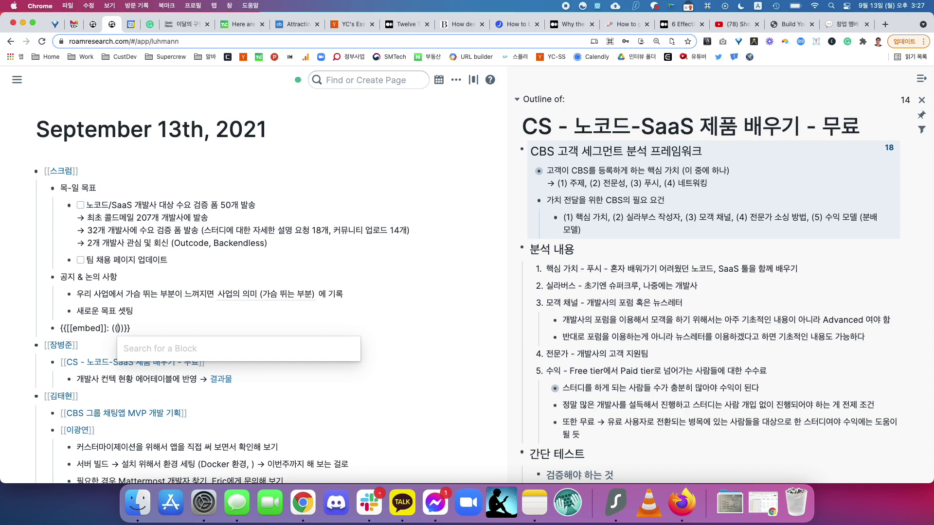
key(super+v)
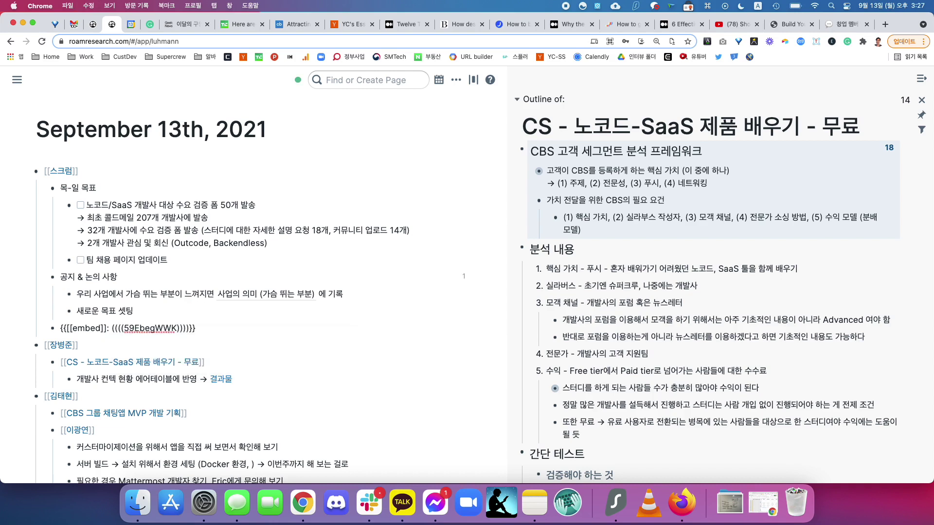
key(Down)
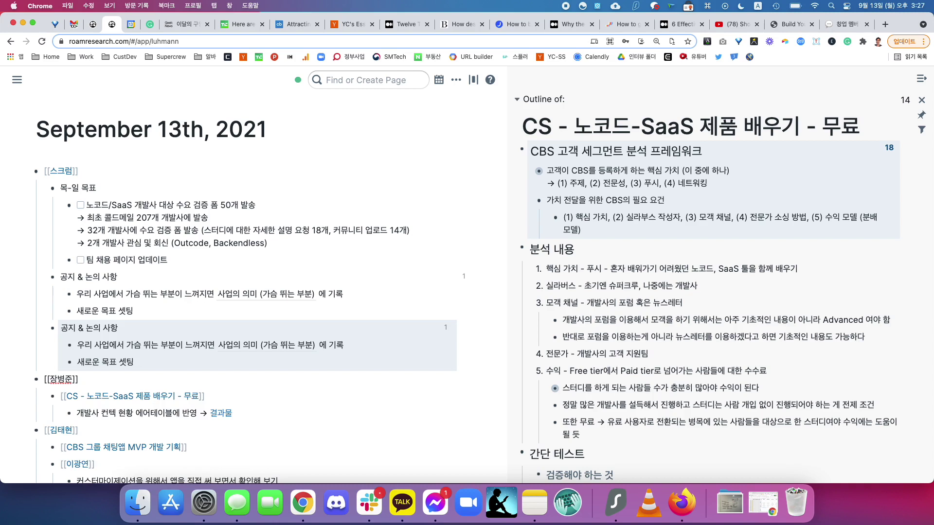
Open the source of the embedded 공지 & 논의 사항 block and delete the embed together with its empty block.
click(399, 336)
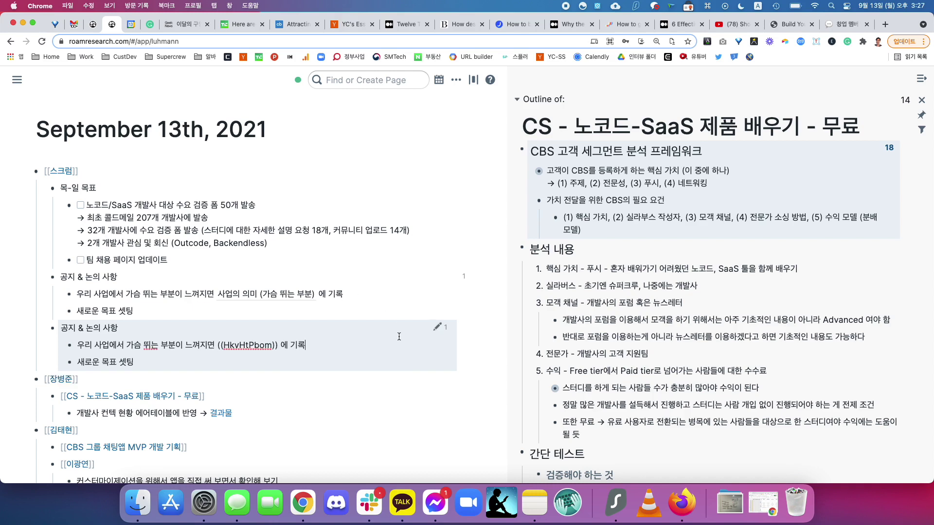
click(438, 328)
key(ctrl+a)
key(BackSpace)
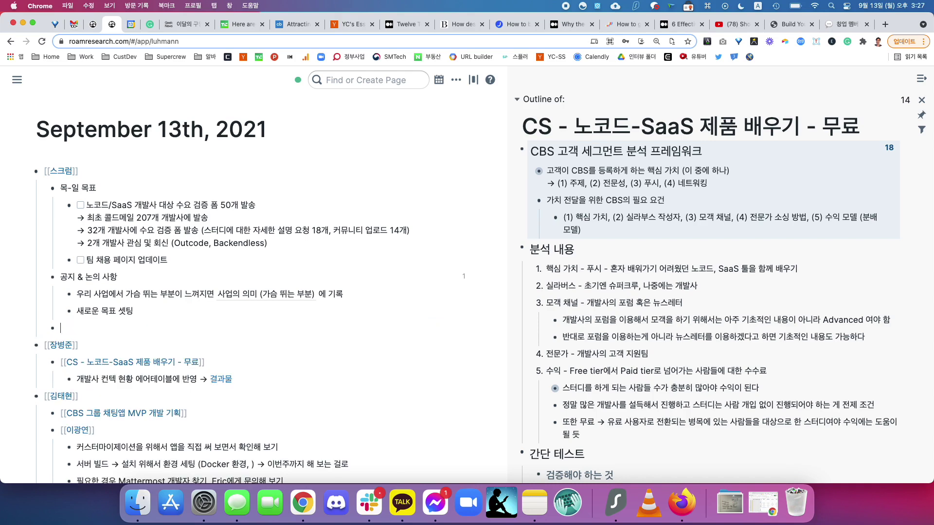
key(BackSpace)
key(Down)
key(Down)
key(Down)
key(Down)
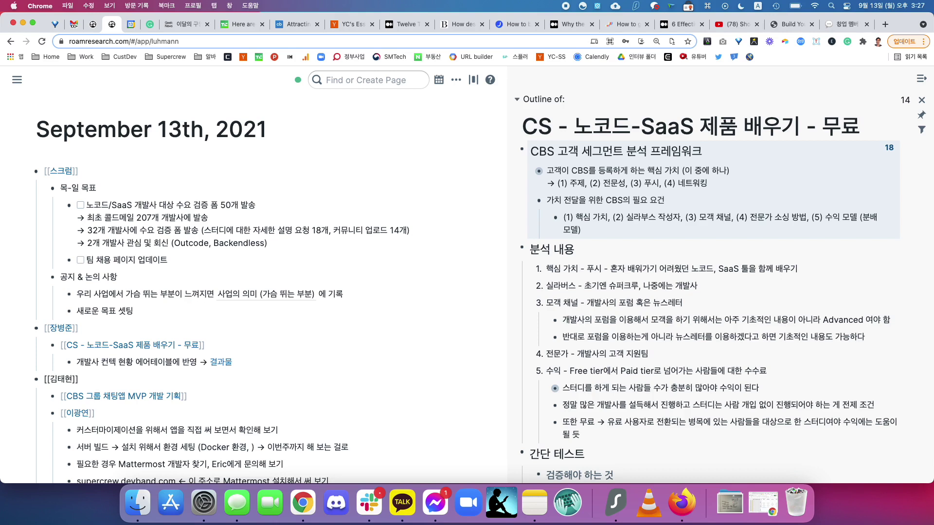
key(Up)
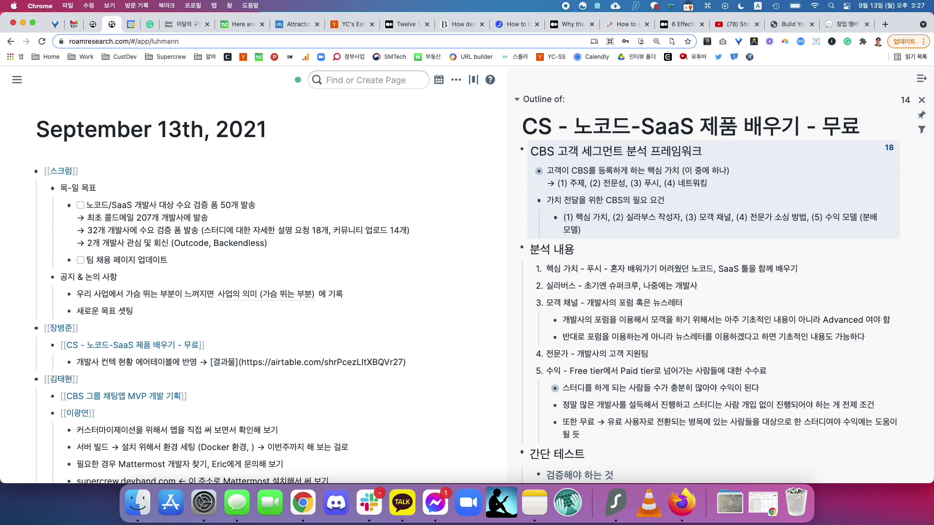
key(Down)
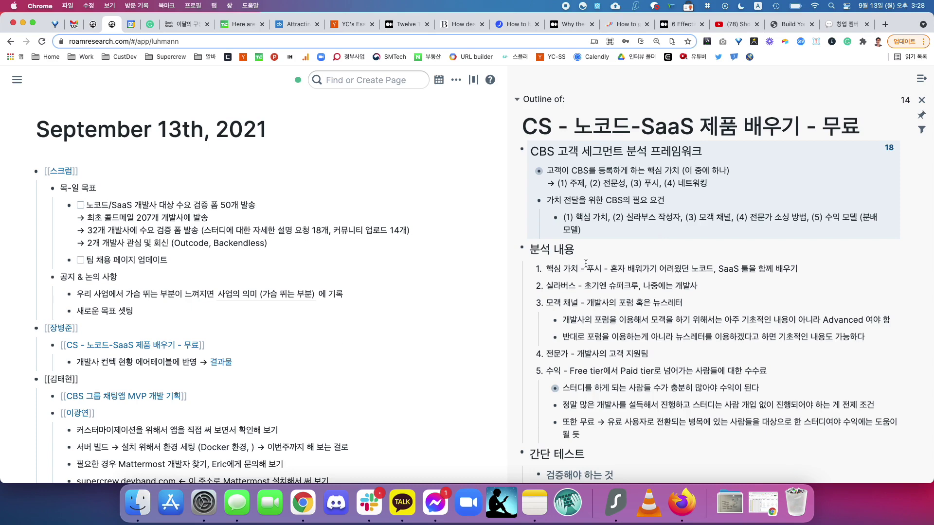
Inspect the CBS 고객 세그먼트 분석 프레임워크 embed and its source in the side-by-side page, and review the members' notes in the September 13th daily note.
scroll(586, 263, down, 3)
scroll(631, 206, up, 3)
click(783, 174)
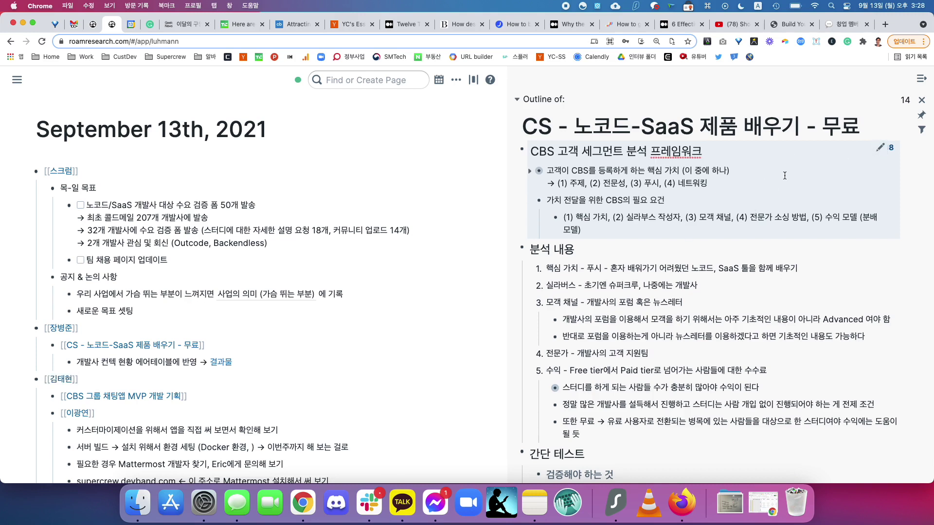
click(774, 195)
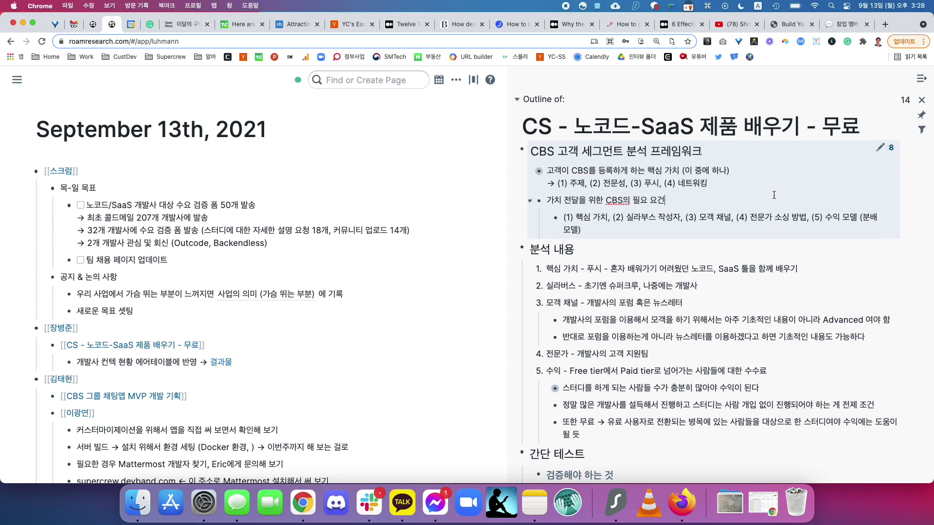
click(878, 149)
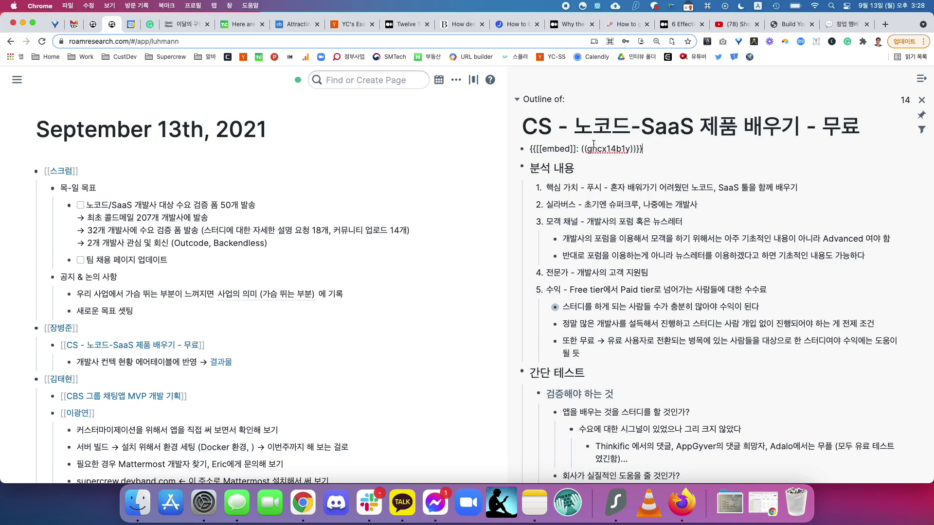
click(737, 221)
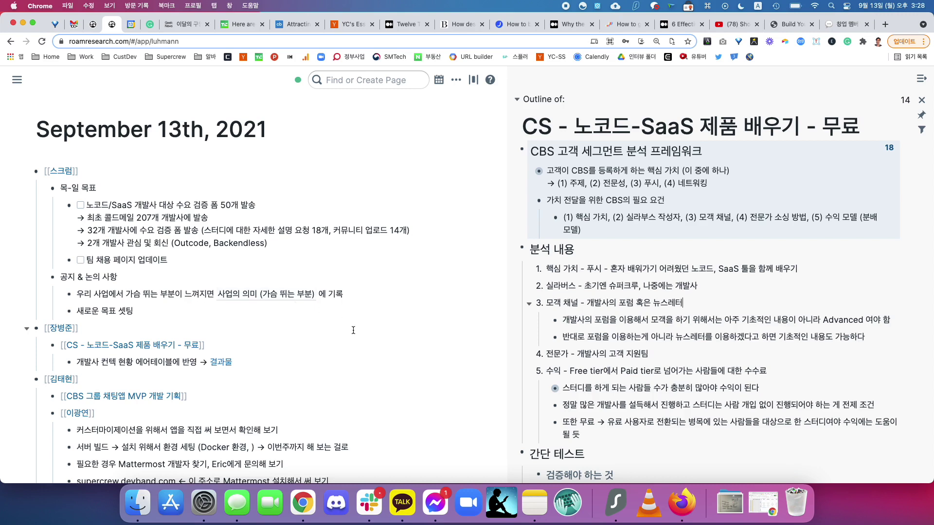
scroll(353, 330, down, 10)
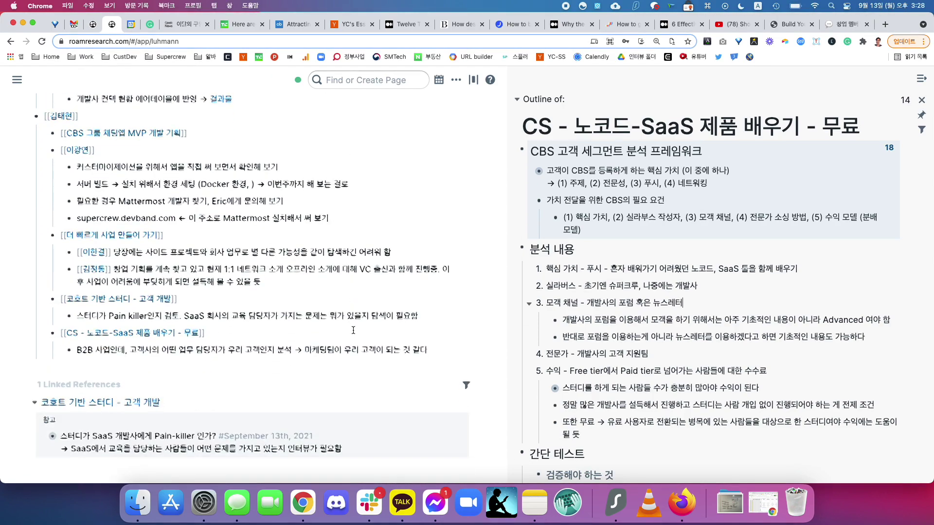
scroll(275, 287, up, 3)
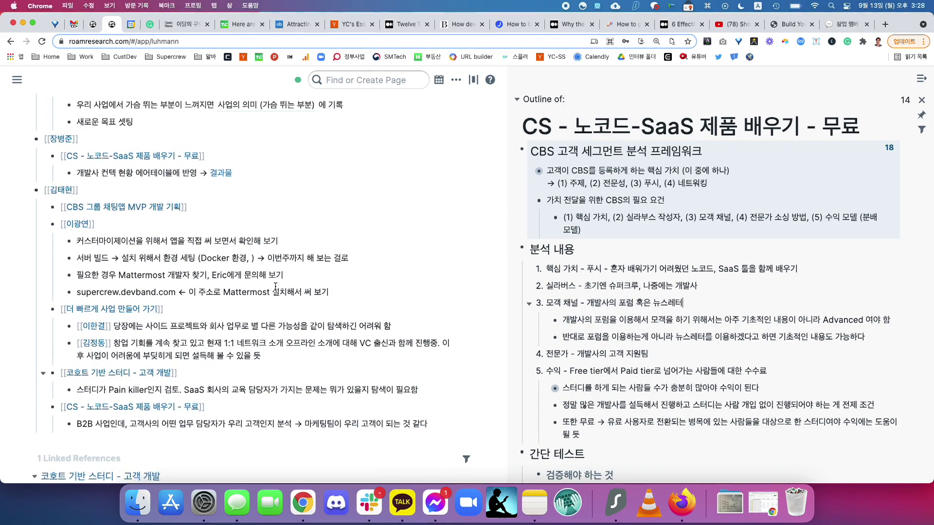
scroll(275, 287, up, 1)
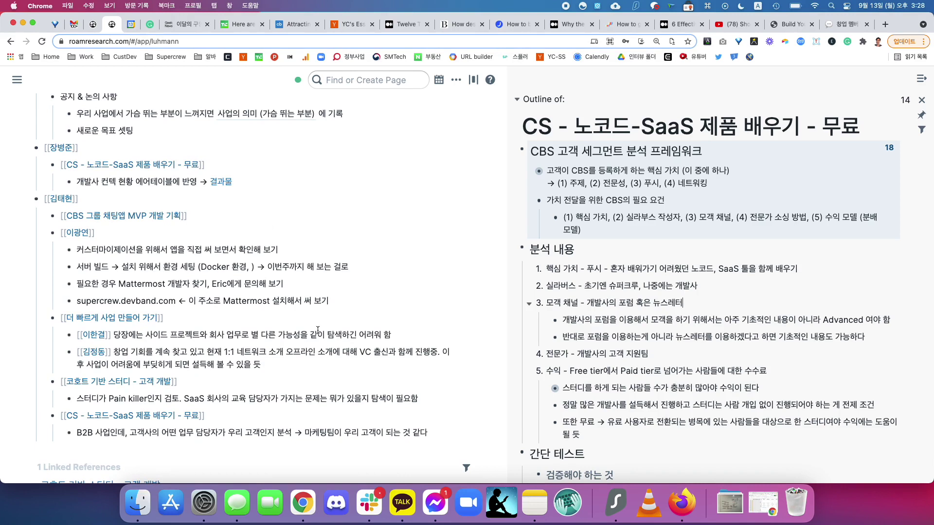